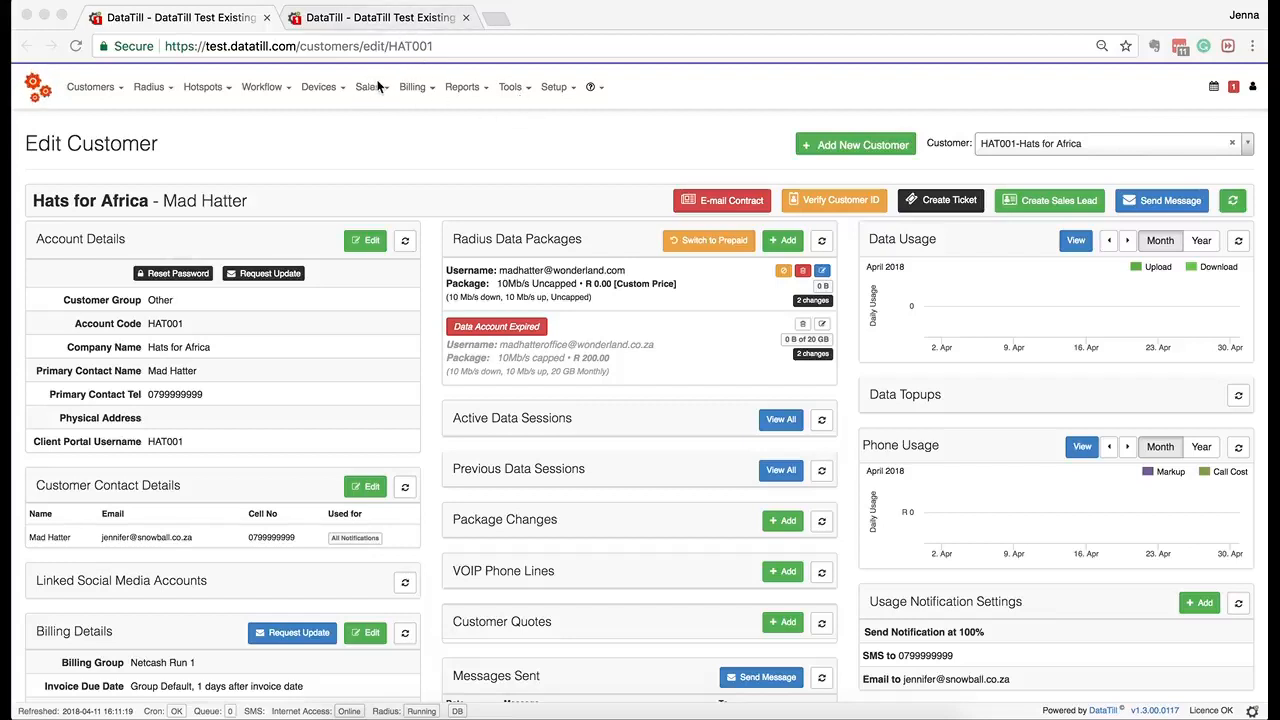
# From the Hats for Africa (HAT001) Edit Customer page, open the system Setup menu.
pyautogui.click(557, 87)
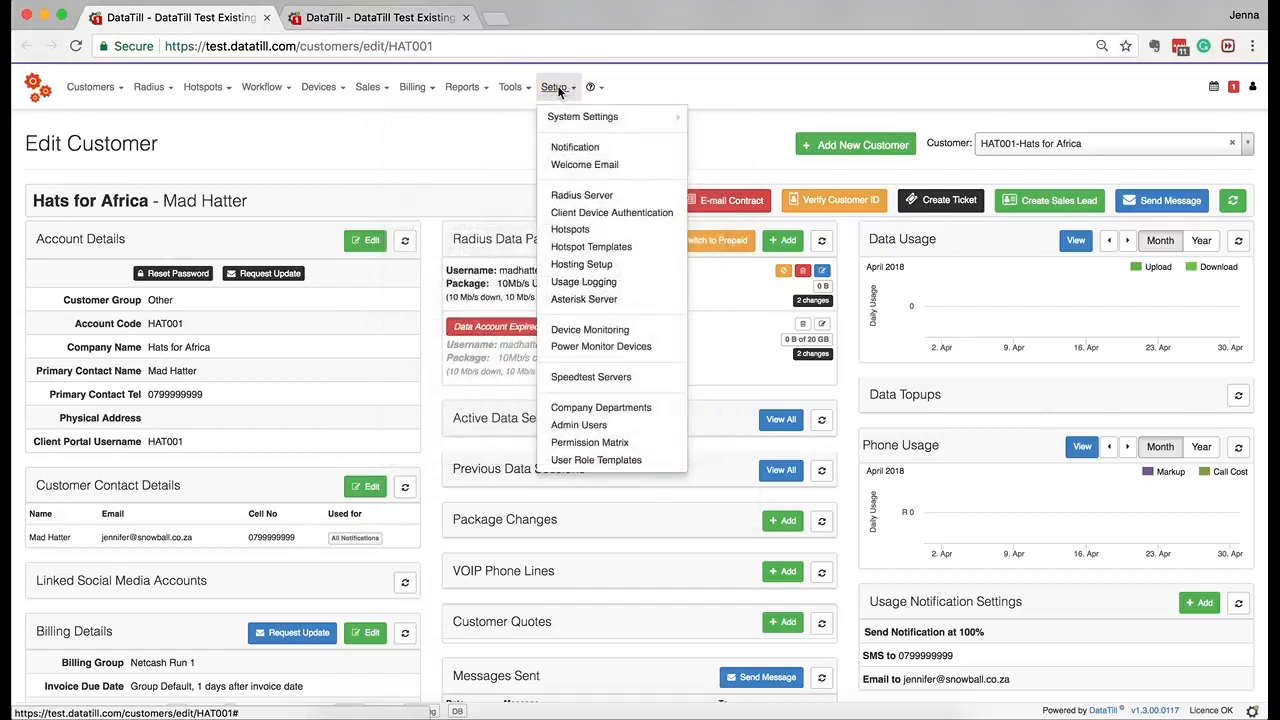
# Open the Customer Contracts page under System Settings.
pyautogui.moveTo(562, 116)
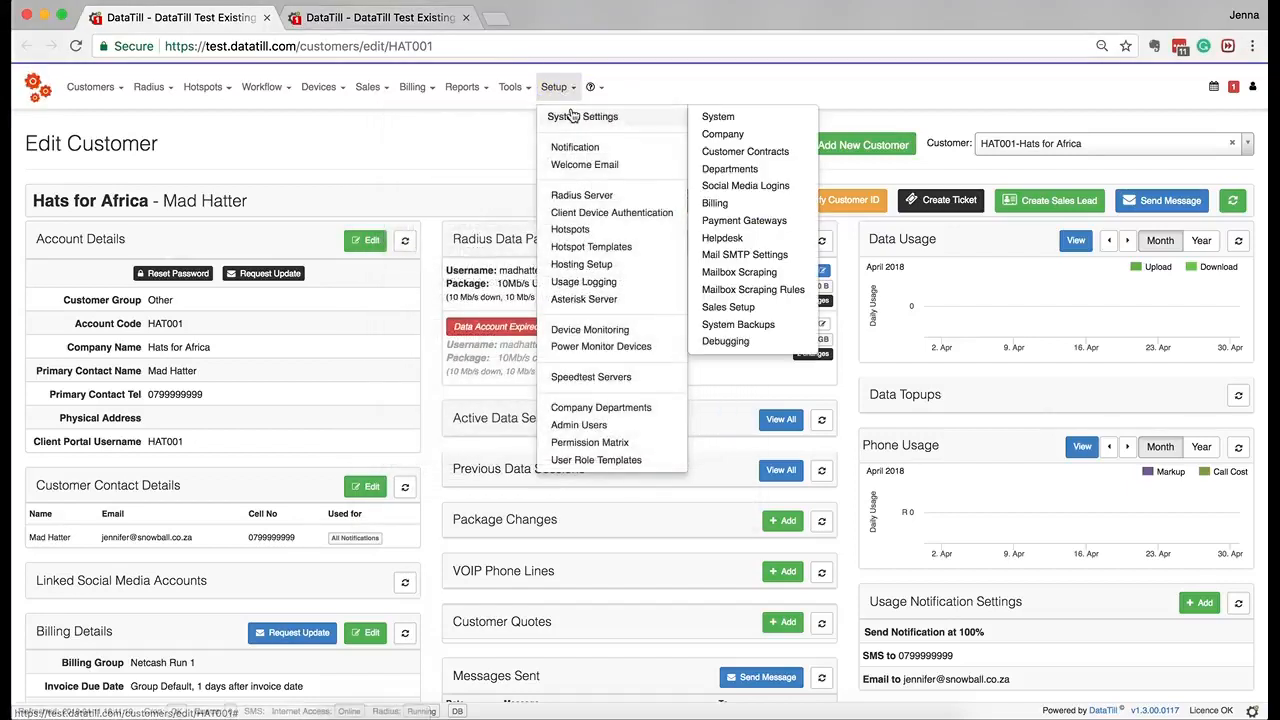
pyautogui.click(806, 152)
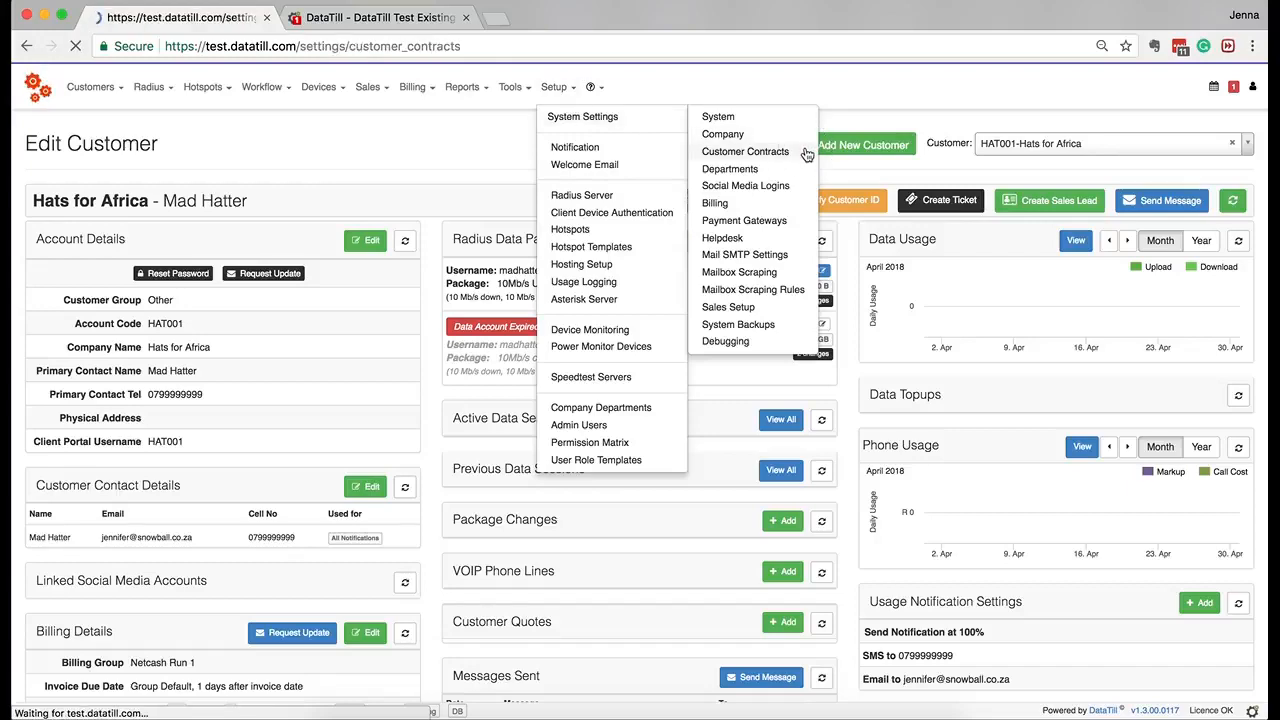
pyautogui.click(414, 87)
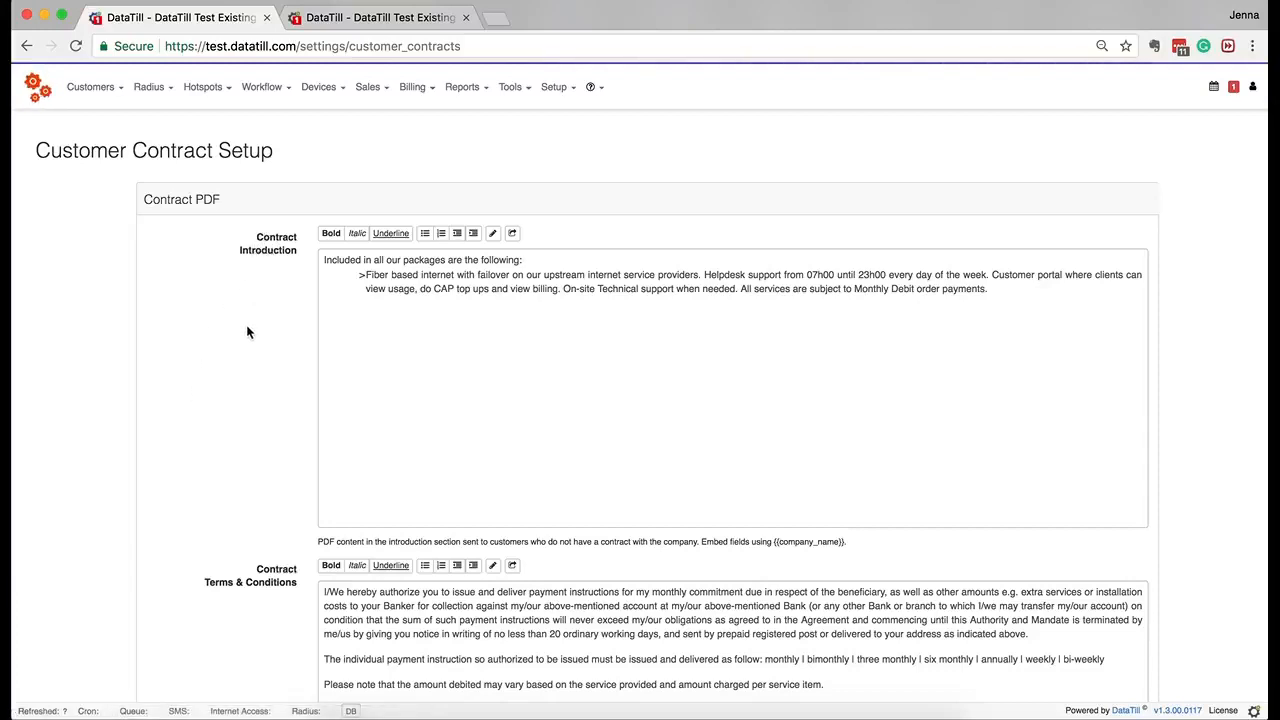
# Toggle the contract introduction to raw HTML and back, then scroll through the contract text.
pyautogui.click(494, 235)
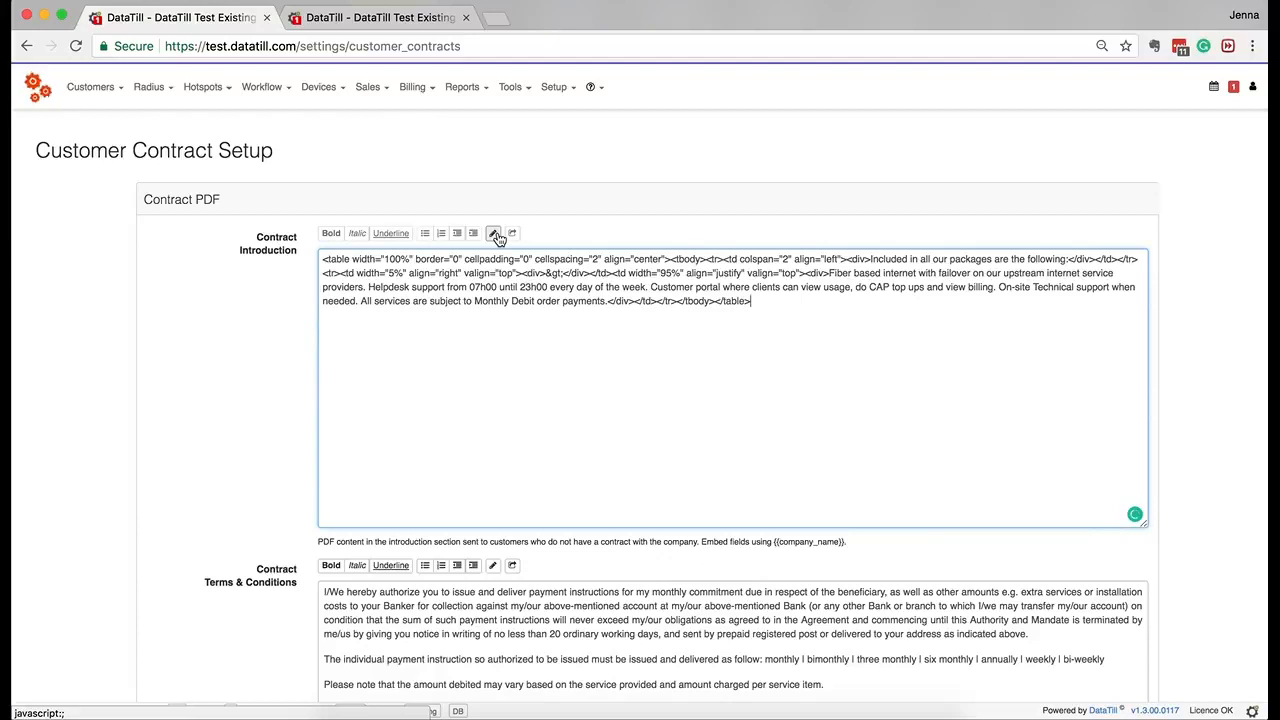
pyautogui.click(495, 235)
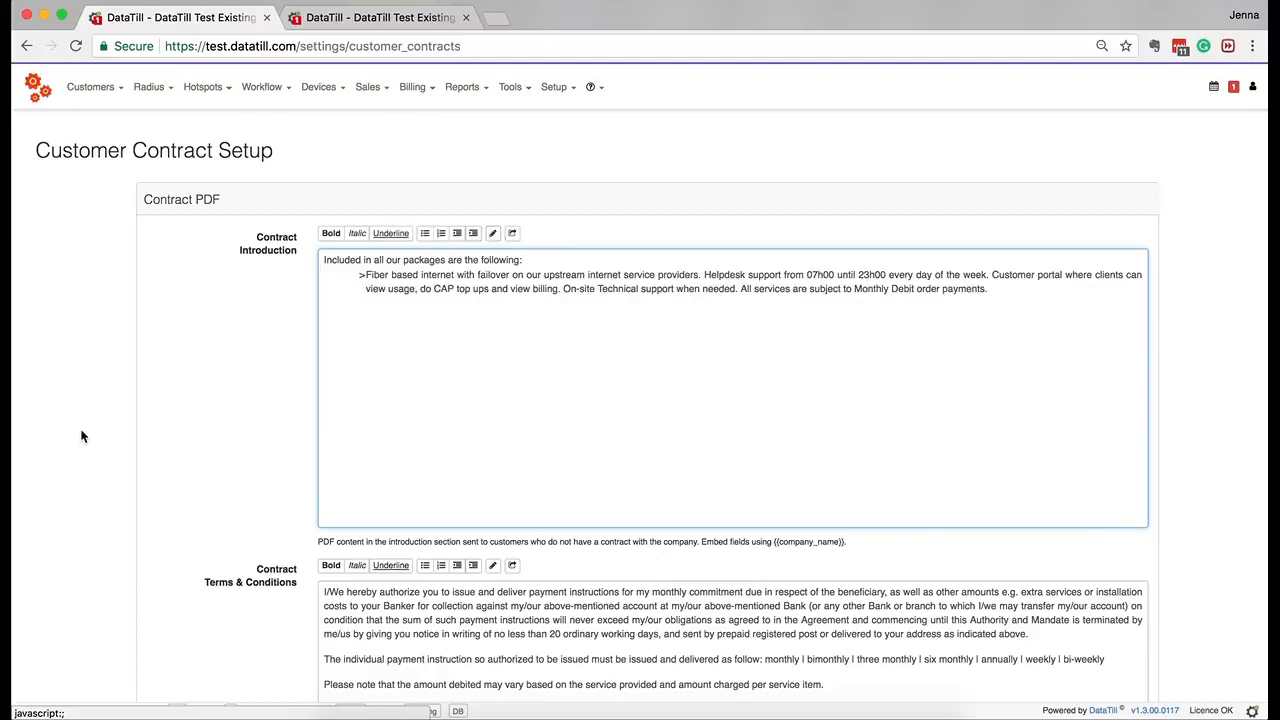
pyautogui.scroll(-4, 82, 436)
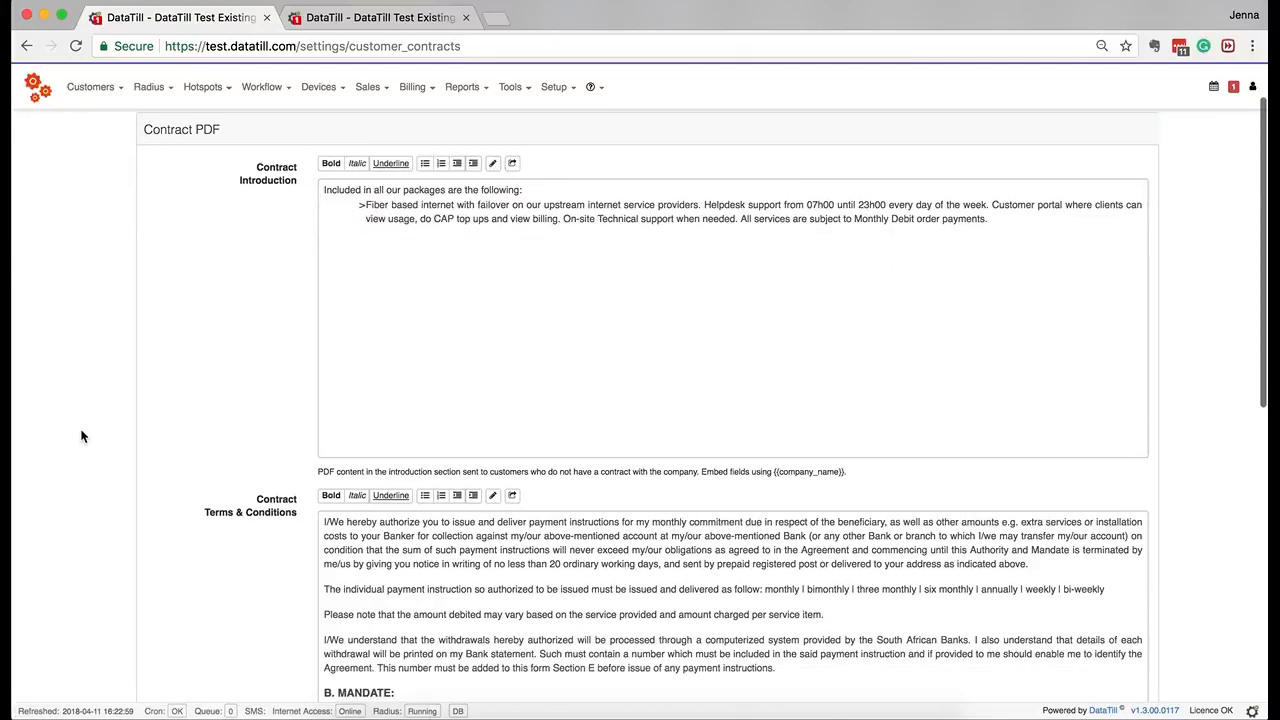
pyautogui.scroll(2, 82, 436)
pyautogui.scroll(2, 82, 436)
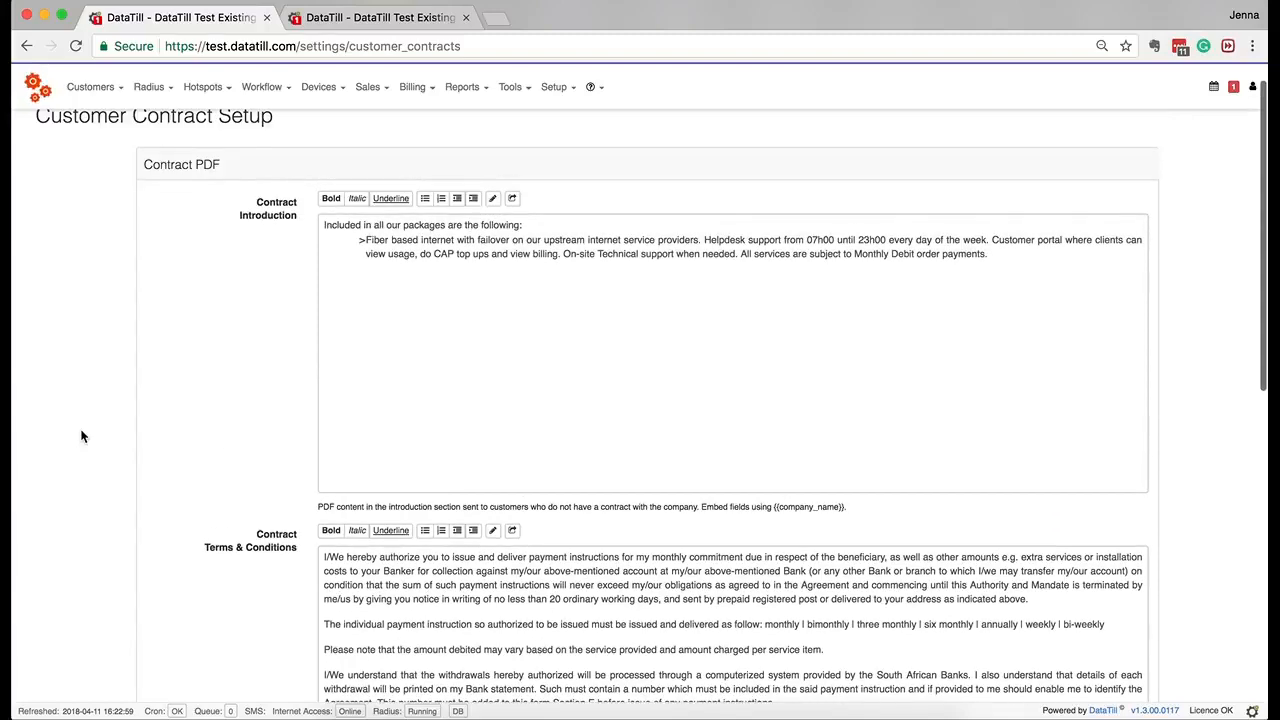
pyautogui.scroll(-2, 82, 436)
pyautogui.scroll(2, 82, 436)
pyautogui.scroll(-5, 82, 436)
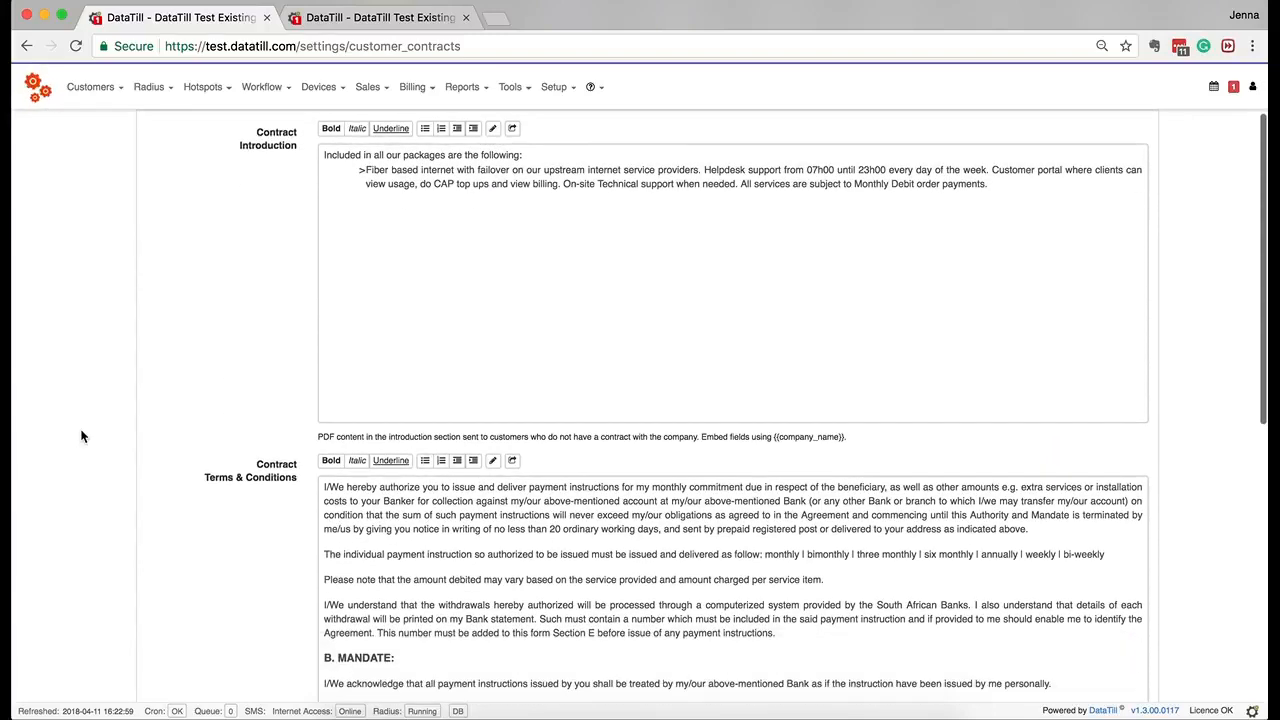
pyautogui.scroll(-1, 82, 436)
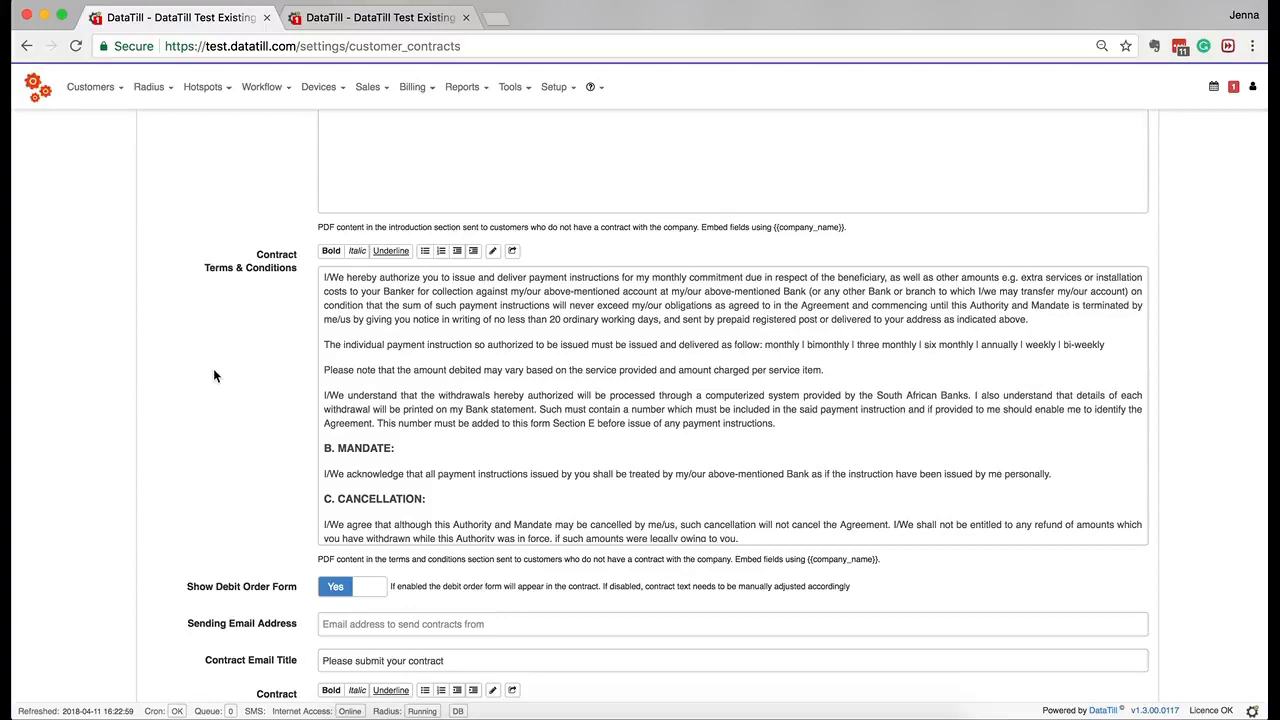
pyautogui.click(551, 392)
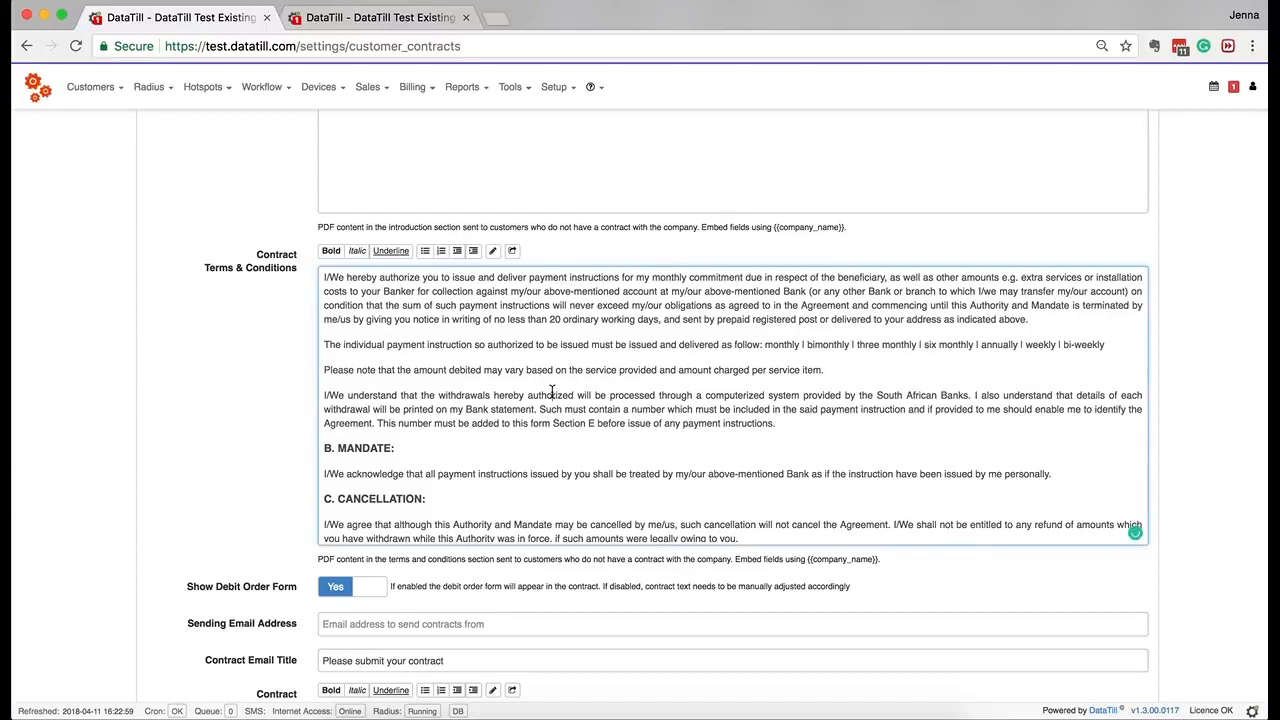
pyautogui.click(552, 423)
pyautogui.press('Down')
pyautogui.press('Down')
pyautogui.press('Down')
pyautogui.press('Down')
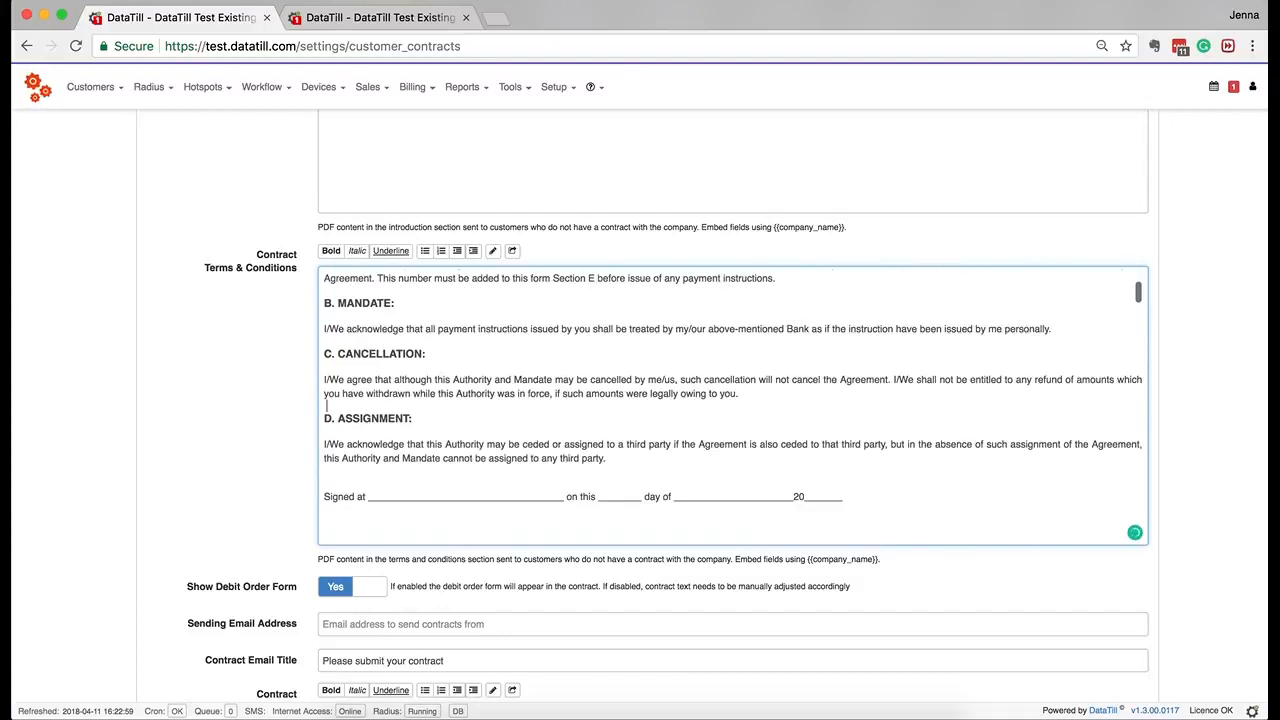
pyautogui.press('Down')
pyautogui.scroll(-1, 96, 378)
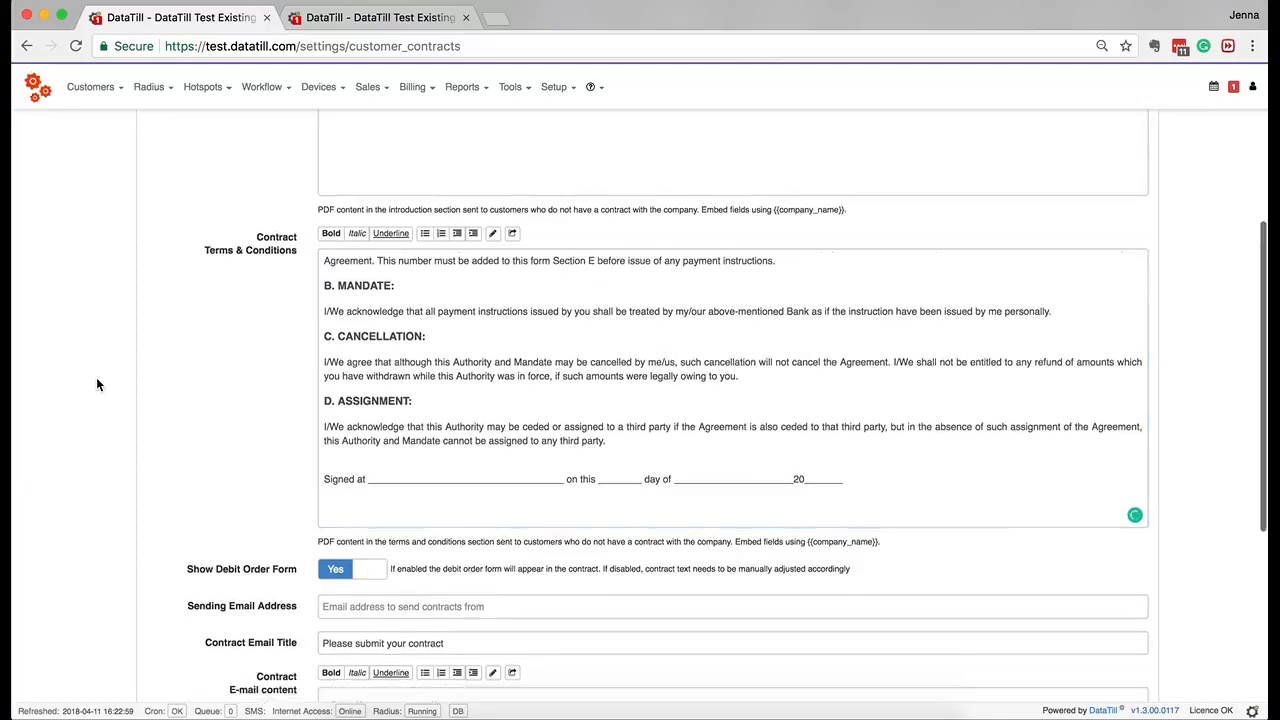
pyautogui.scroll(5, 97, 380)
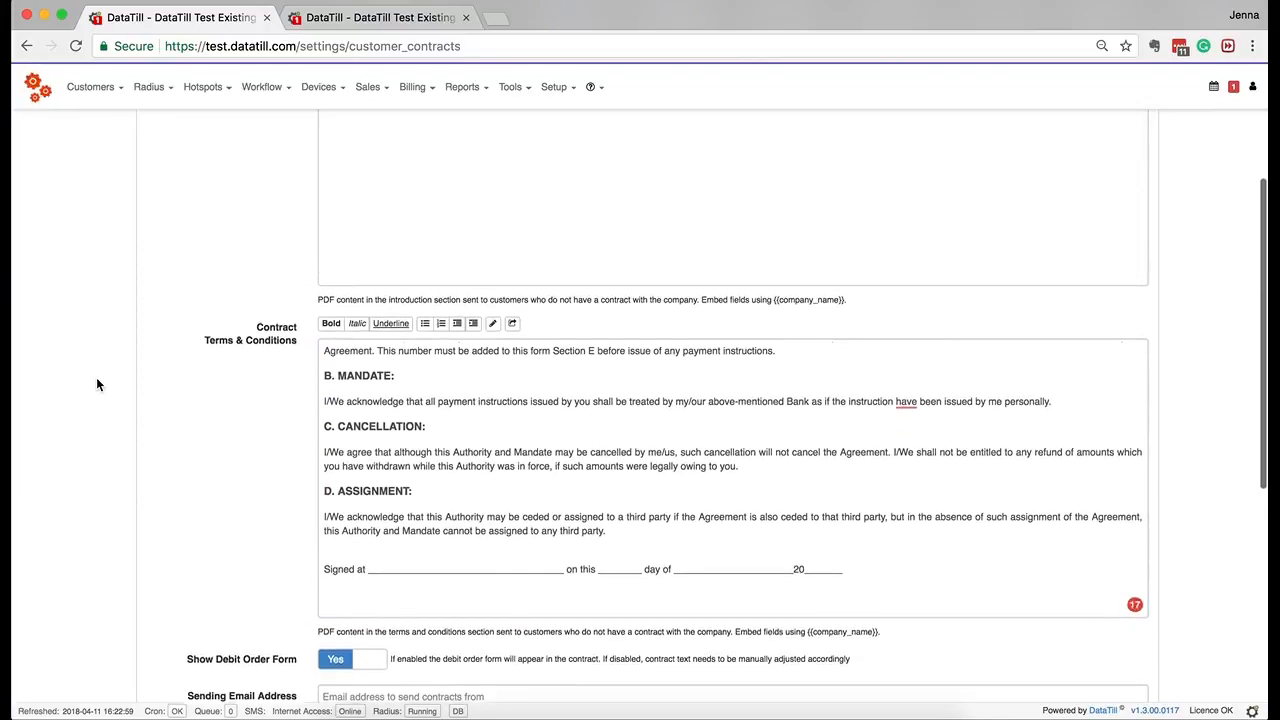
pyautogui.scroll(-5, 97, 382)
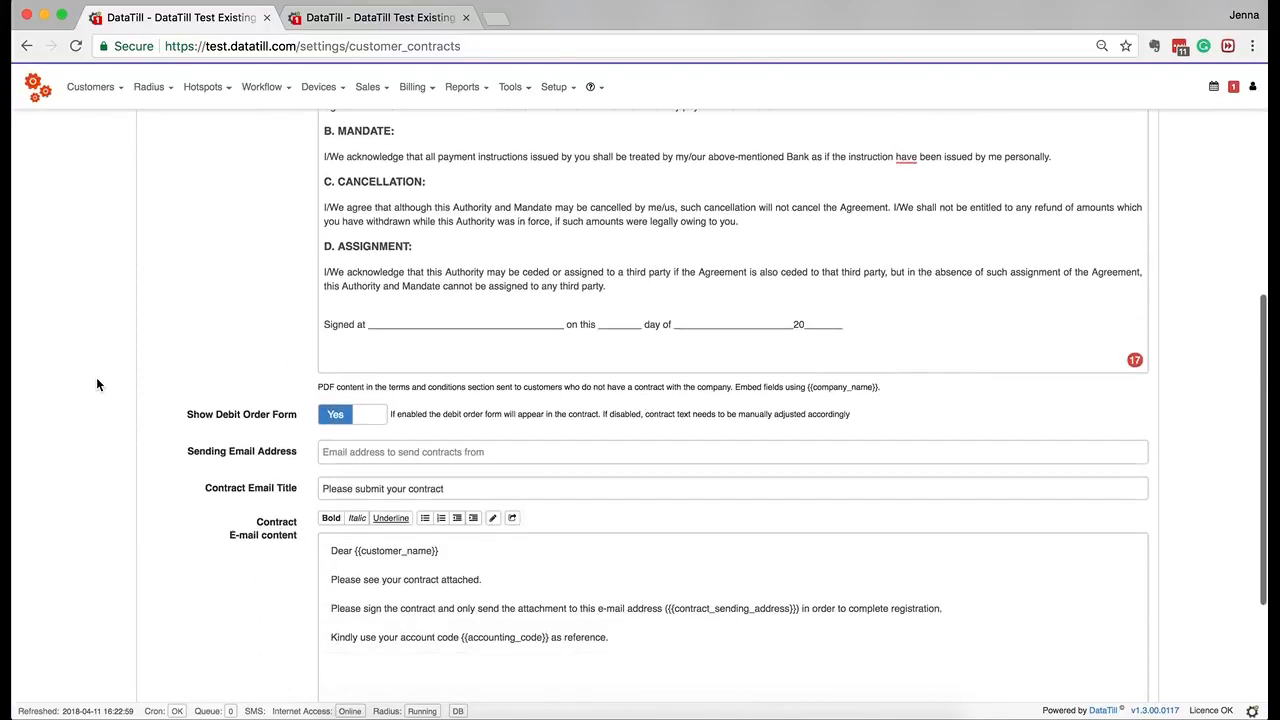
pyautogui.scroll(-3, 97, 381)
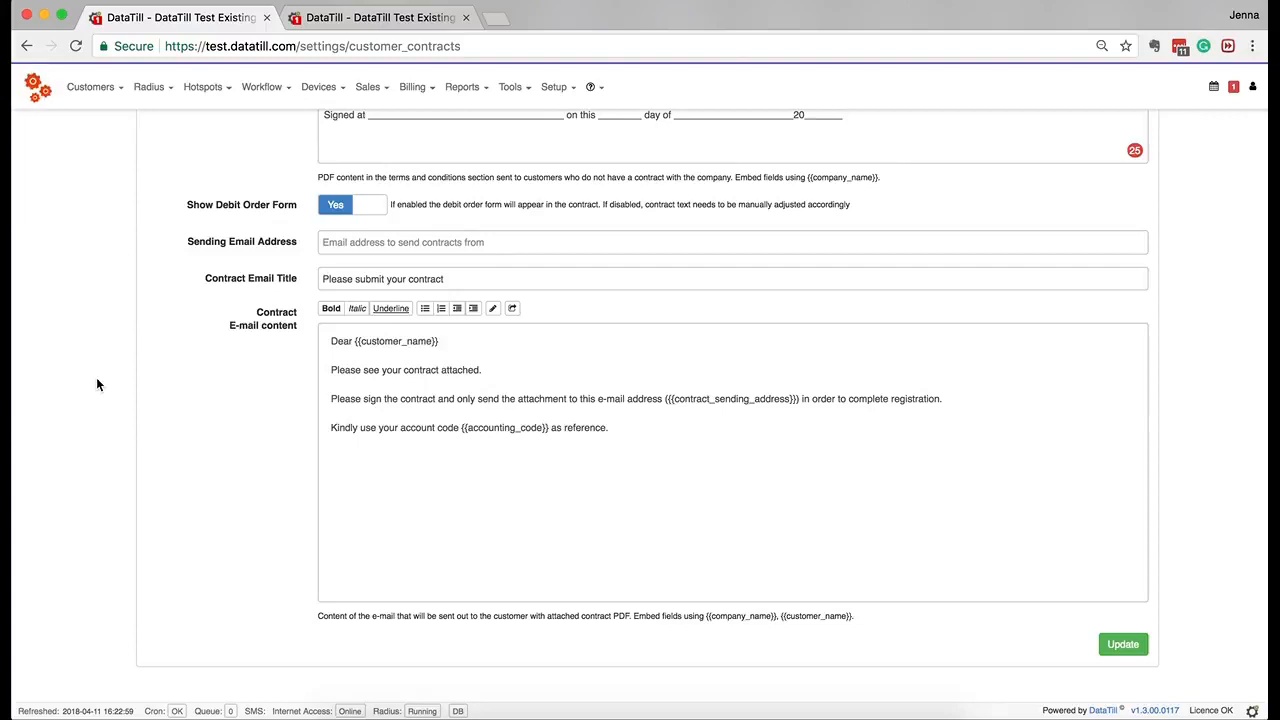
pyautogui.click(362, 214)
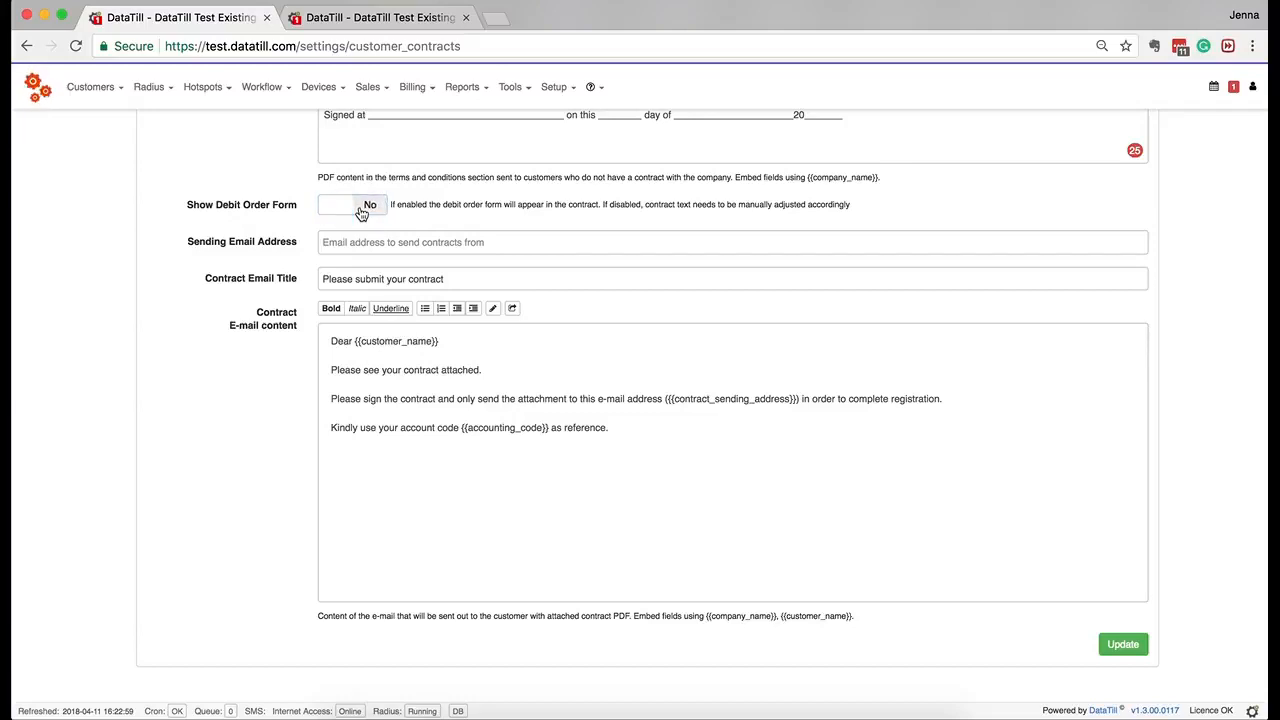
pyautogui.click(362, 214)
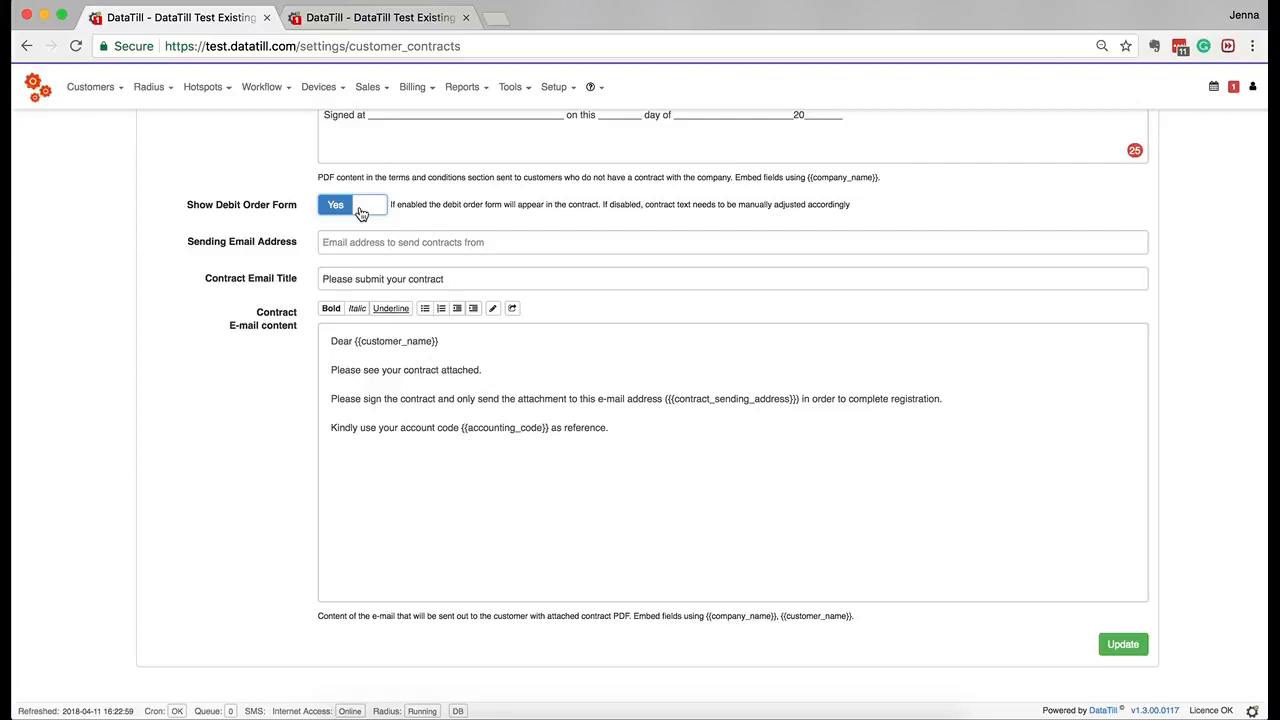
pyautogui.click(362, 212)
pyautogui.click(362, 212)
pyautogui.click(382, 250)
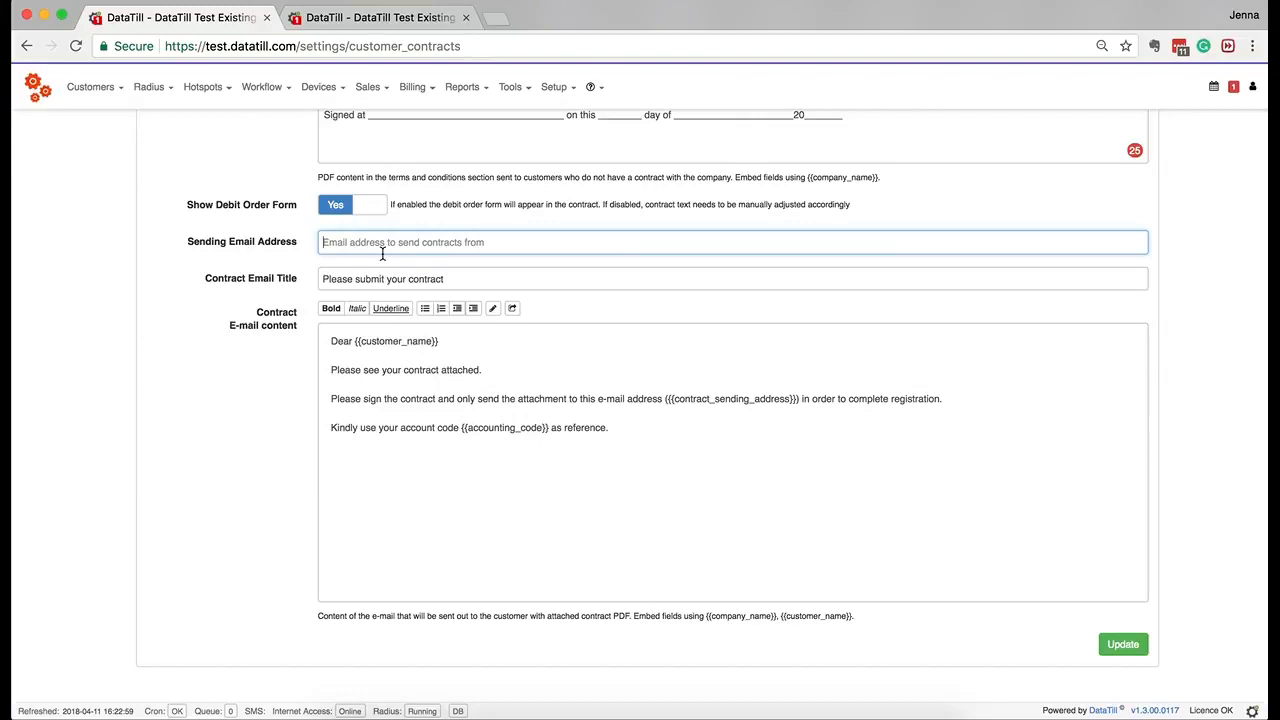
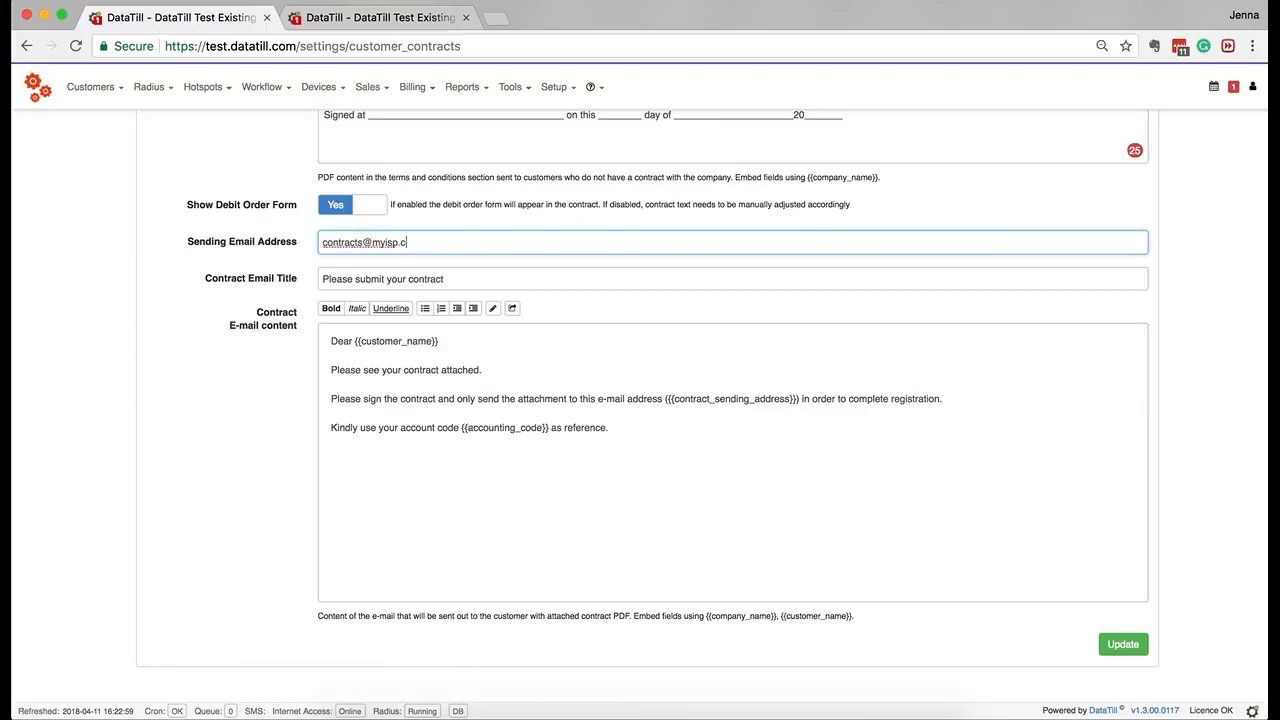
# Enter the company's contracts address as the Sending Email Address and select its mistyped domain ending.
pyautogui.hotkey('shift', 'Left')
pyautogui.hotkey('shift', 'Left')
pyautogui.hotkey('shift', 'Left')
pyautogui.hotkey('shift', 'Left')
pyautogui.hotkey('shift', 'Left')
pyautogui.hotkey('shift', 'Left')
pyautogui.hotkey('shift', 'Left')
pyautogui.hotkey('shift', 'Left')
pyautogui.hotkey('shift', 'Left')
pyautogui.hotkey('shift', 'Left')
pyautogui.hotkey('shift', 'Left')
pyautogui.hotkey('shift', 'Left')
pyautogui.hotkey('shift', 'Left')
pyautogui.hotkey('shift', 'Left')
pyautogui.hotkey('shift', 'Left')
pyautogui.hotkey('shift', 'Left')
pyautogui.hotkey('shift', 'Left')
pyautogui.hotkey('shift', 'Left')
pyautogui.hotkey('shift', 'Left')
pyautogui.hotkey('shift', 'Right')
pyautogui.hotkey('shift', 'Right')
pyautogui.hotkey('shift', 'Right')
pyautogui.hotkey('shift', 'Right')
pyautogui.hotkey('shift', 'Right')
pyautogui.hotkey('shift', 'Right')
pyautogui.hotkey('shift', 'Right')
pyautogui.hotkey('shift', 'Right')
pyautogui.hotkey('shift', 'Right')
pyautogui.hotkey('shift', 'Right')
pyautogui.hotkey('shift', 'Right')
pyautogui.hotkey('shift', 'Right')
pyautogui.hotkey('shift', 'Right')
pyautogui.hotkey('shift', 'Right')
pyautogui.hotkey('shift', 'Right')
pyautogui.hotkey('shift', 'Right')
pyautogui.hotkey('shift', 'Right')
pyautogui.hotkey('shift', 'Right')
pyautogui.hotkey('shift', 'Right')
# Save the Customer Contract Setup with Update, getting the 'Settings successfully updated' notice.
pyautogui.click(1138, 655)
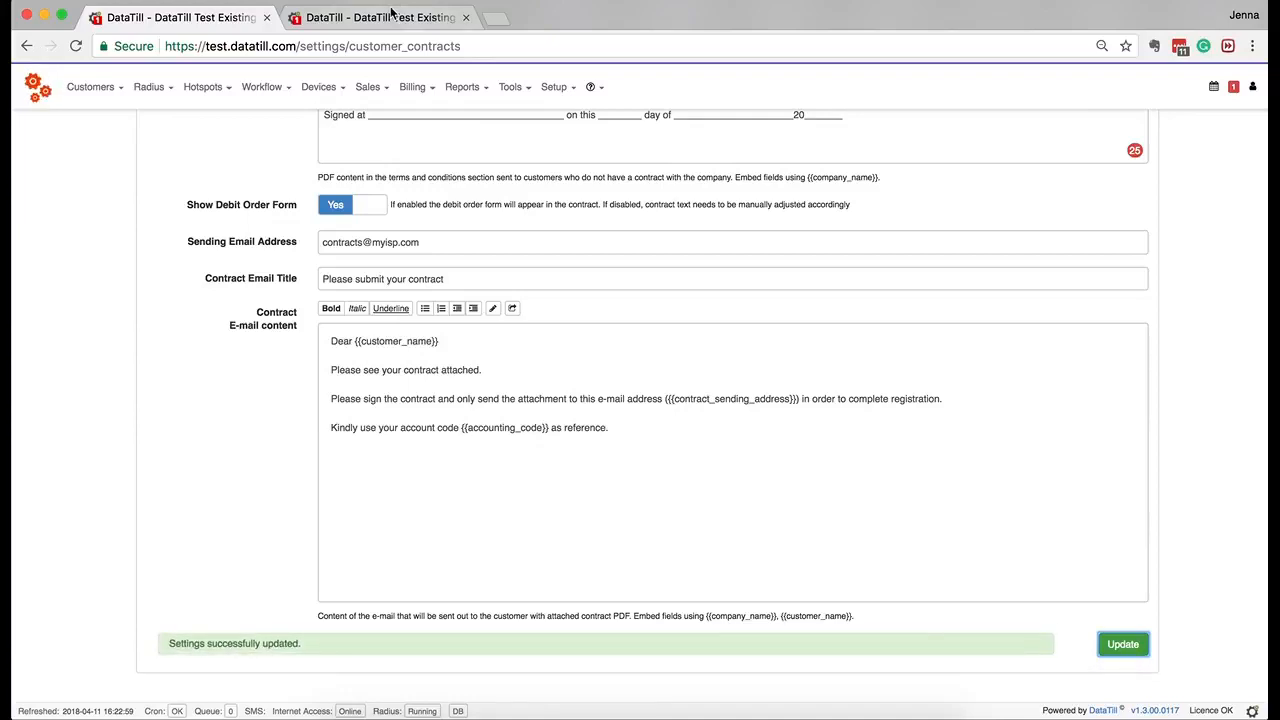
# Switch between the browser tabs, then go back to the customers/edit/HAT001 page.
pyautogui.click(390, 17)
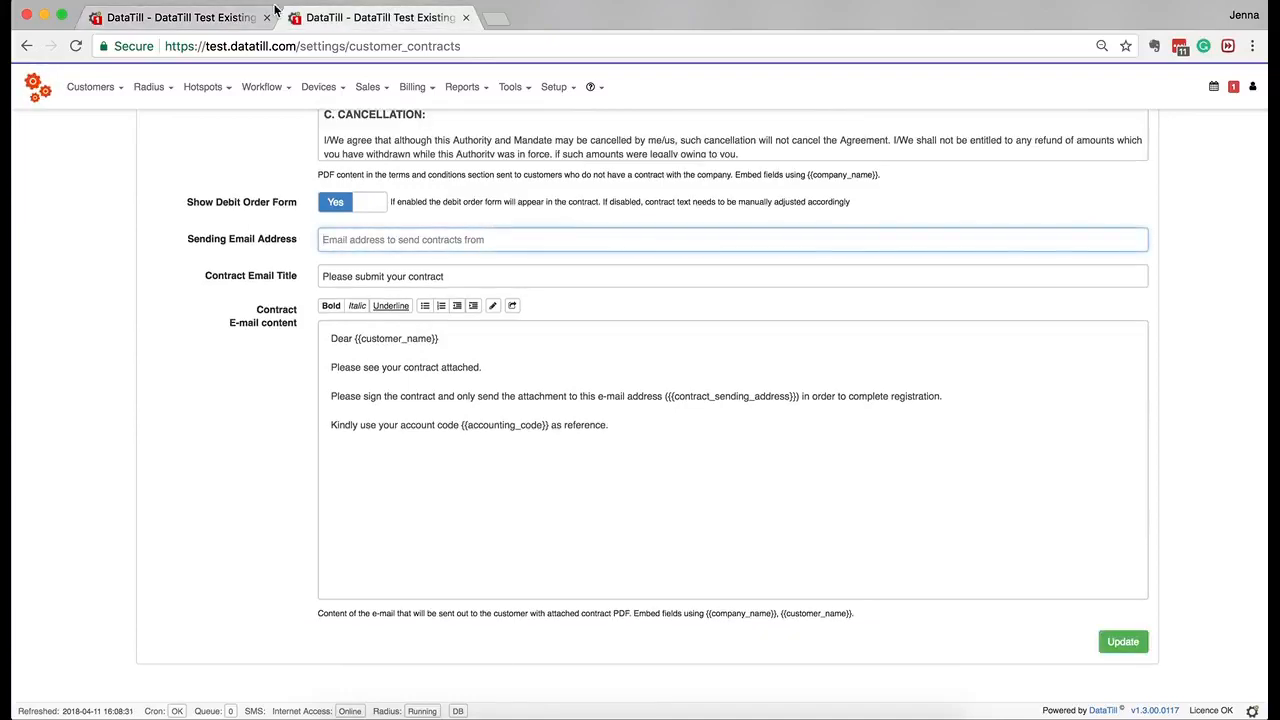
pyautogui.click(148, 17)
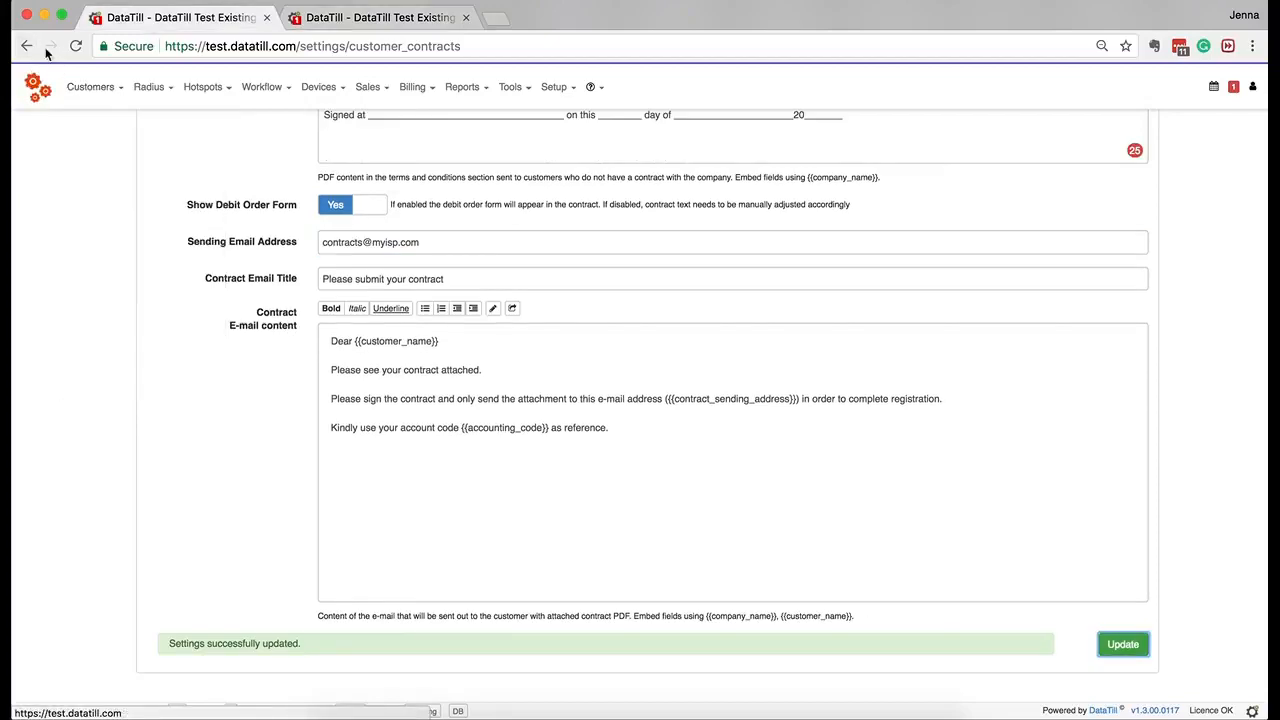
pyautogui.click(28, 48)
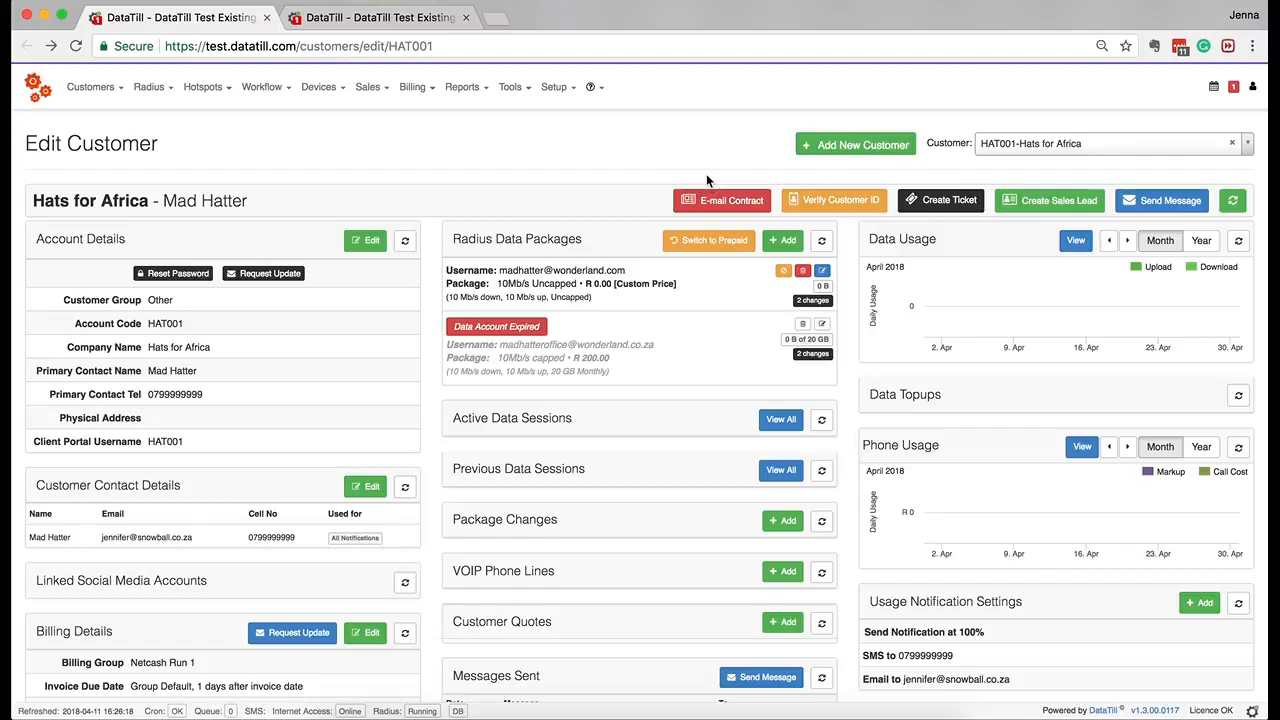
pyautogui.scroll(-4, 707, 180)
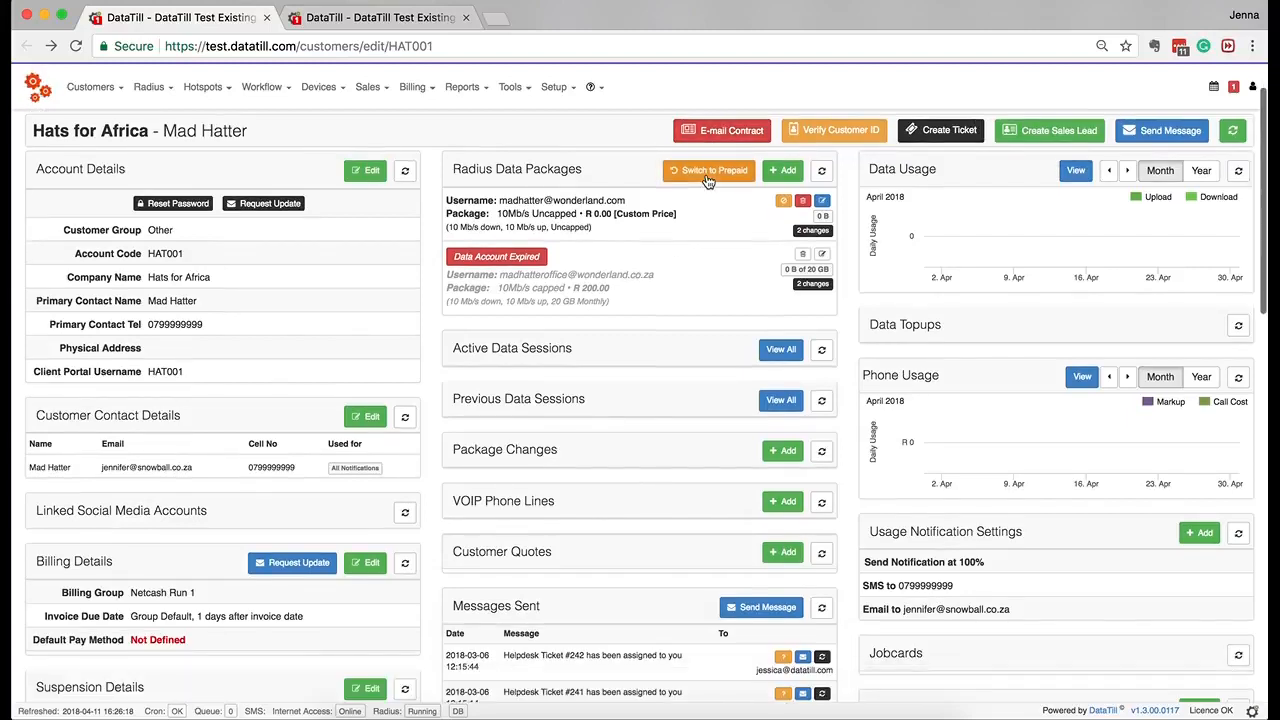
pyautogui.scroll(-5, 707, 180)
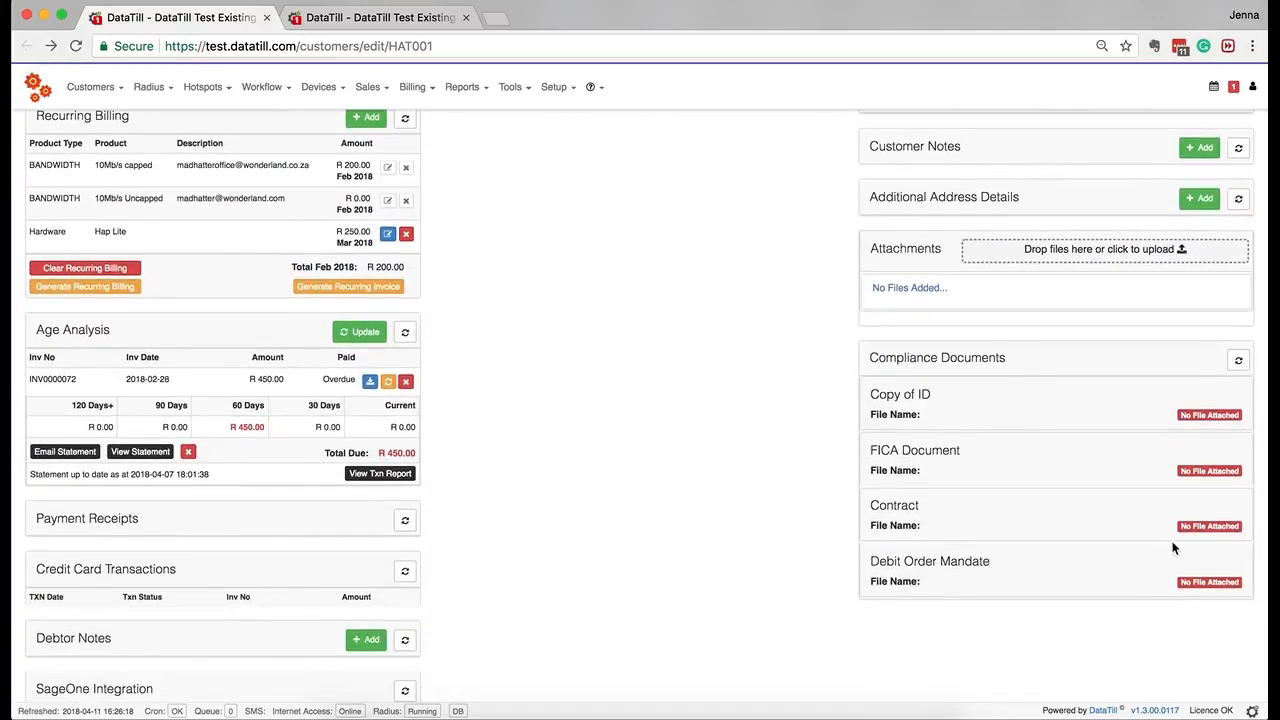
pyautogui.moveTo(1184, 527)
pyautogui.scroll(2, 553, 480)
pyautogui.scroll(15, 554, 479)
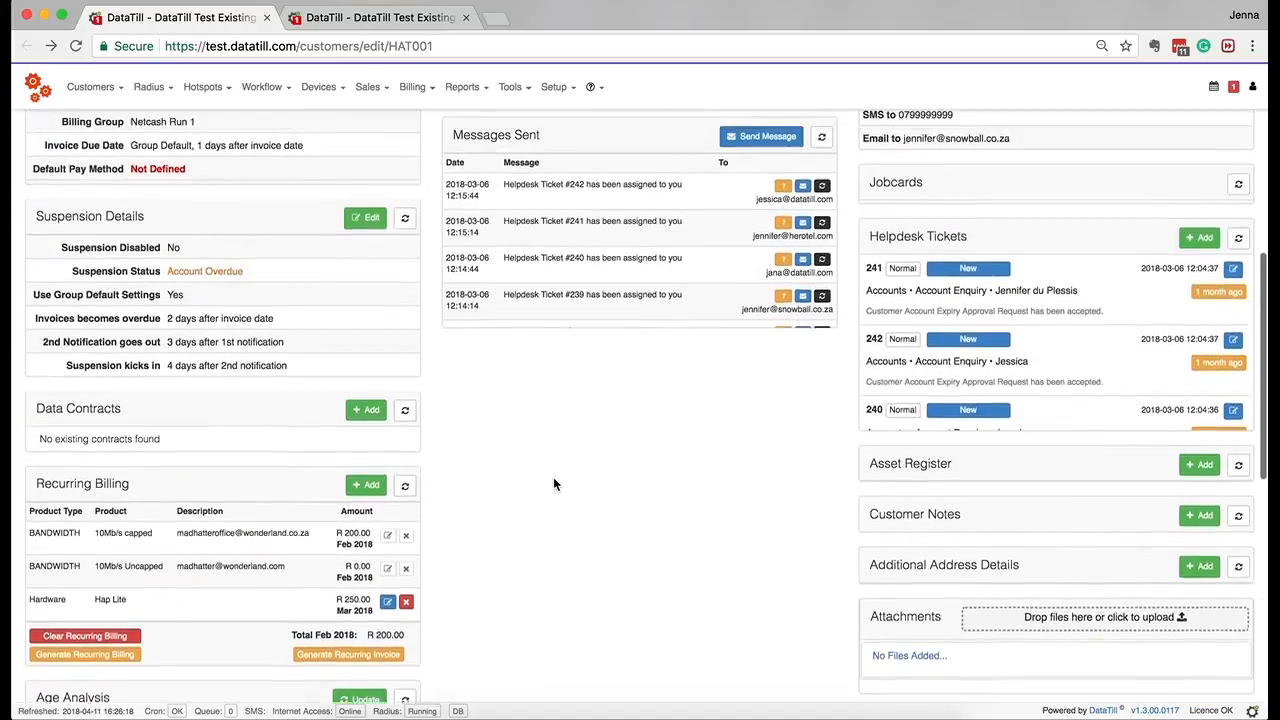
pyautogui.scroll(3, 553, 477)
pyautogui.scroll(-5, 553, 477)
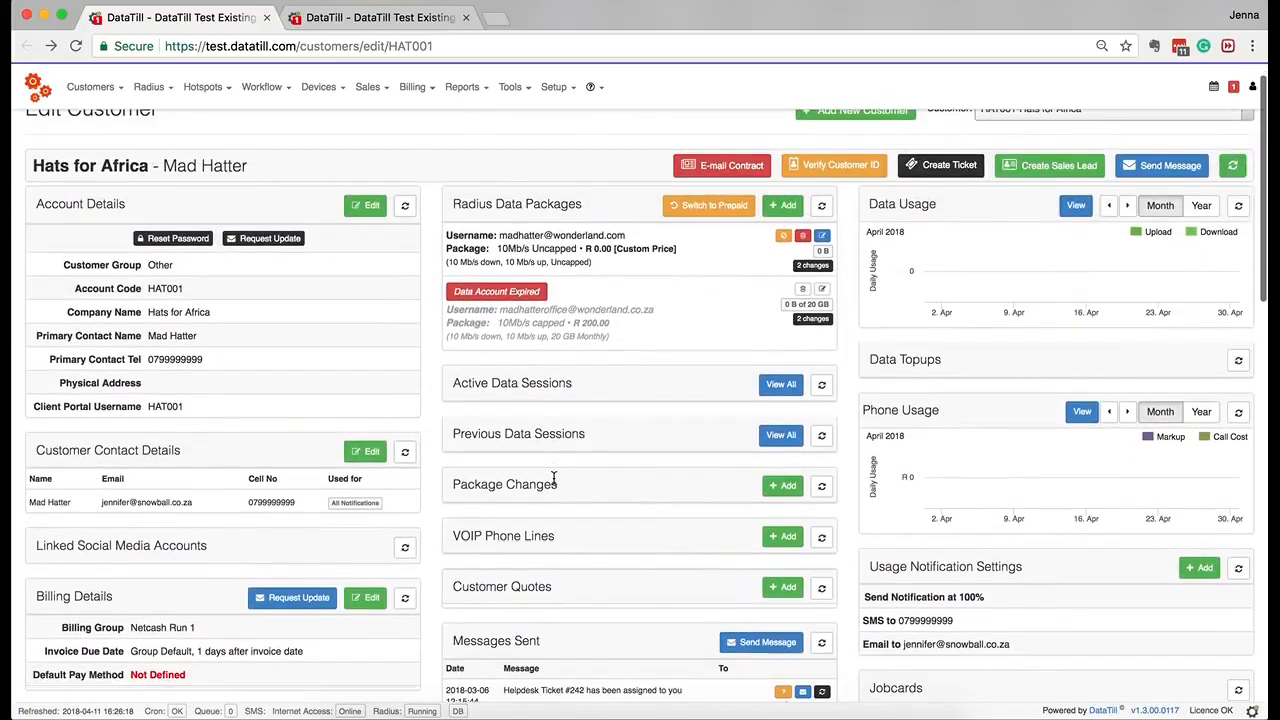
pyautogui.scroll(5, 553, 477)
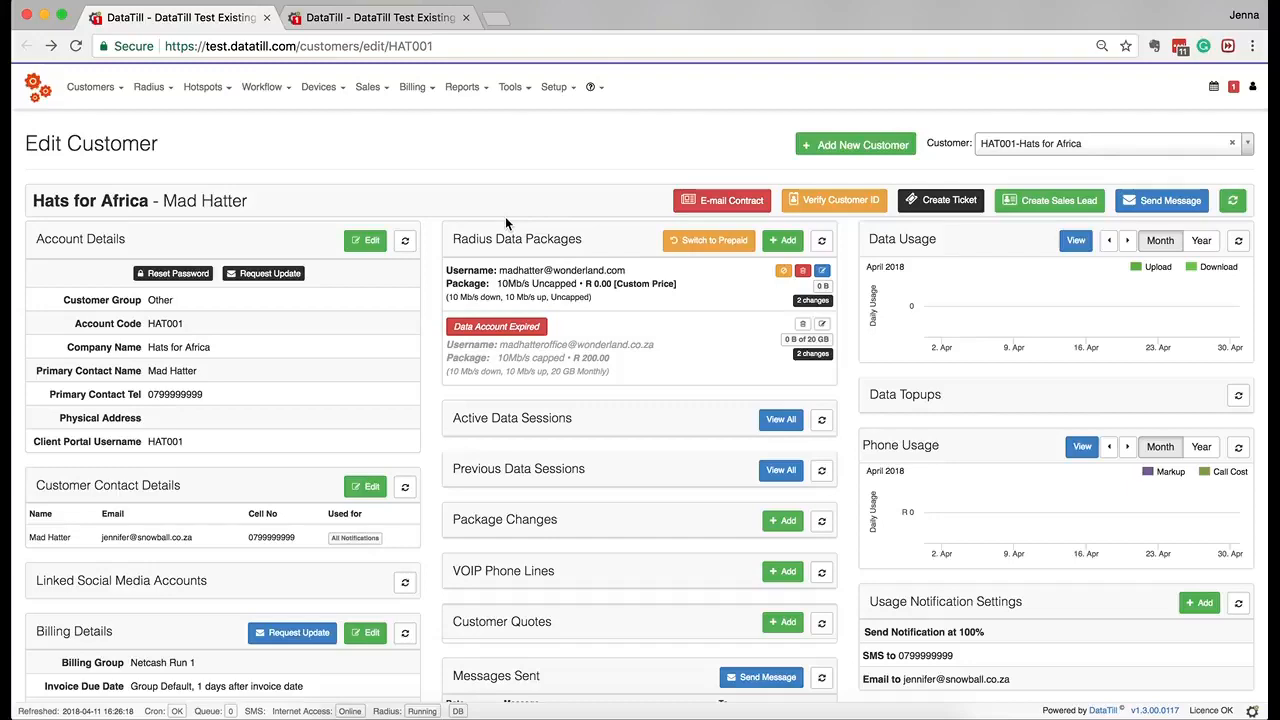
pyautogui.scroll(-10, 505, 220)
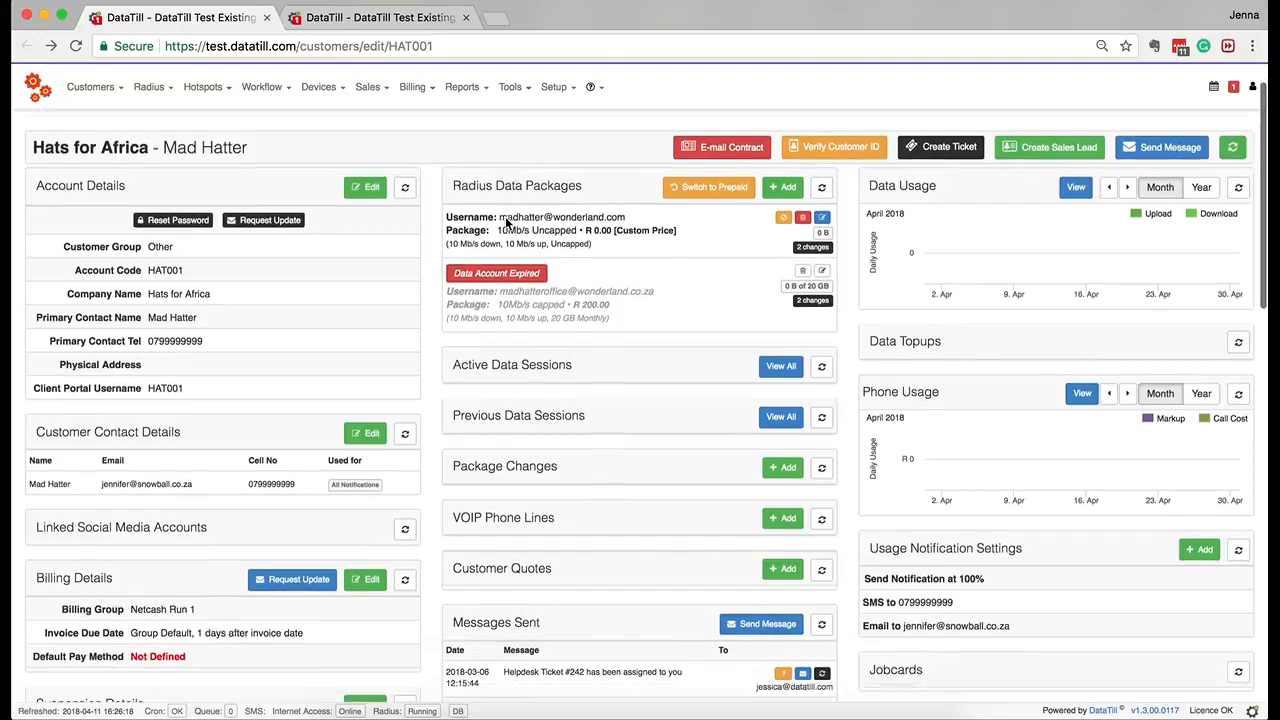
pyautogui.scroll(-4, 505, 216)
pyautogui.scroll(1, 505, 216)
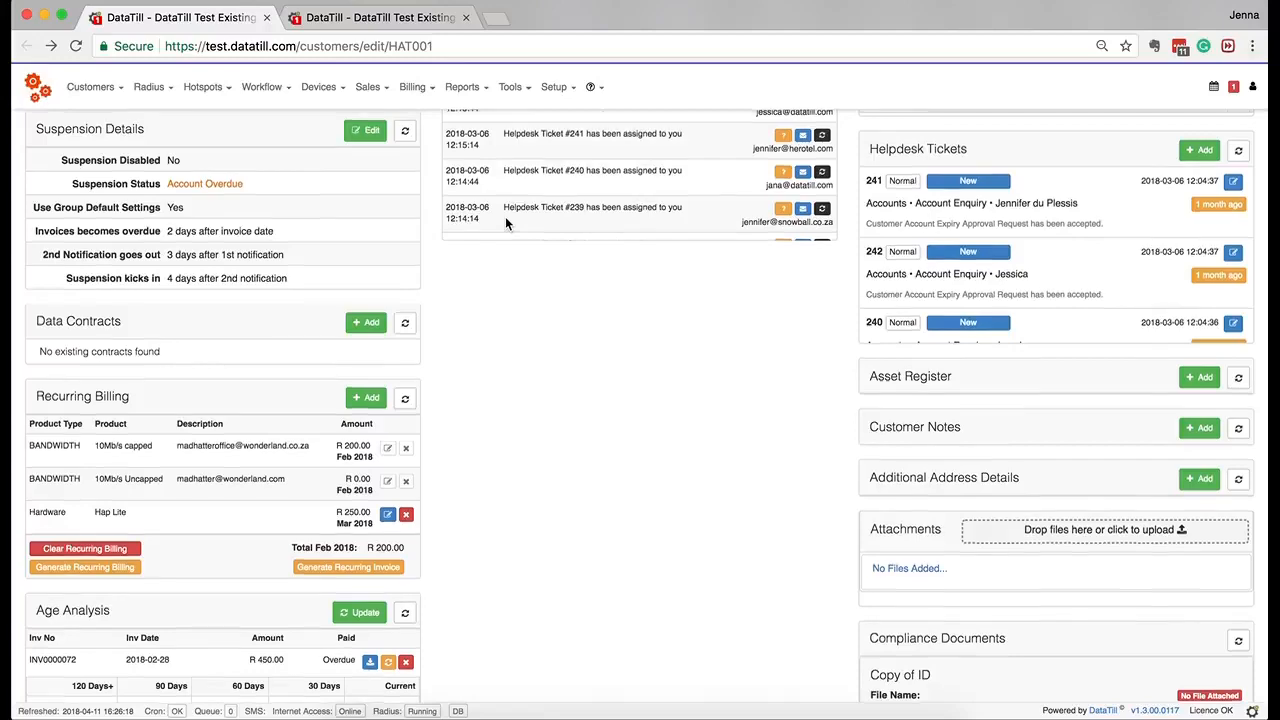
pyautogui.scroll(9, 505, 216)
pyautogui.scroll(4, 506, 223)
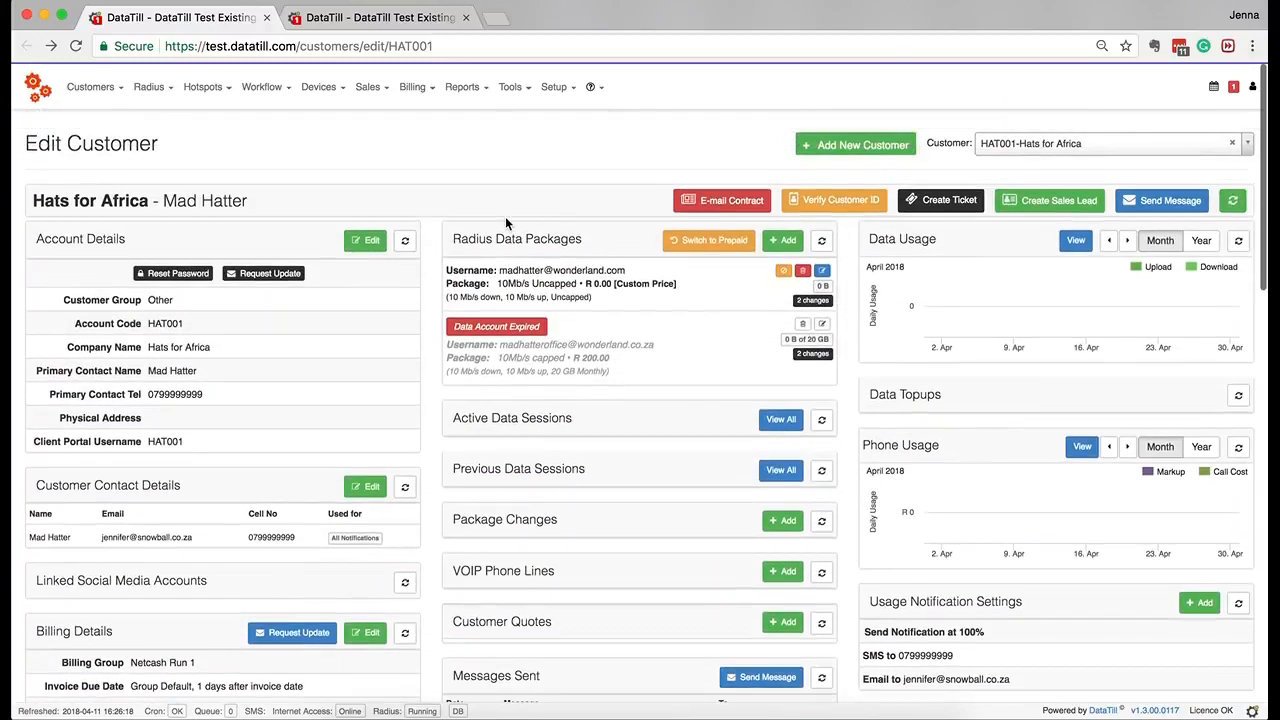
# E-mail the contract to Hats for Africa, confirm the send, and dismiss the 'Contract E-mailed' notice.
pyautogui.click(760, 199)
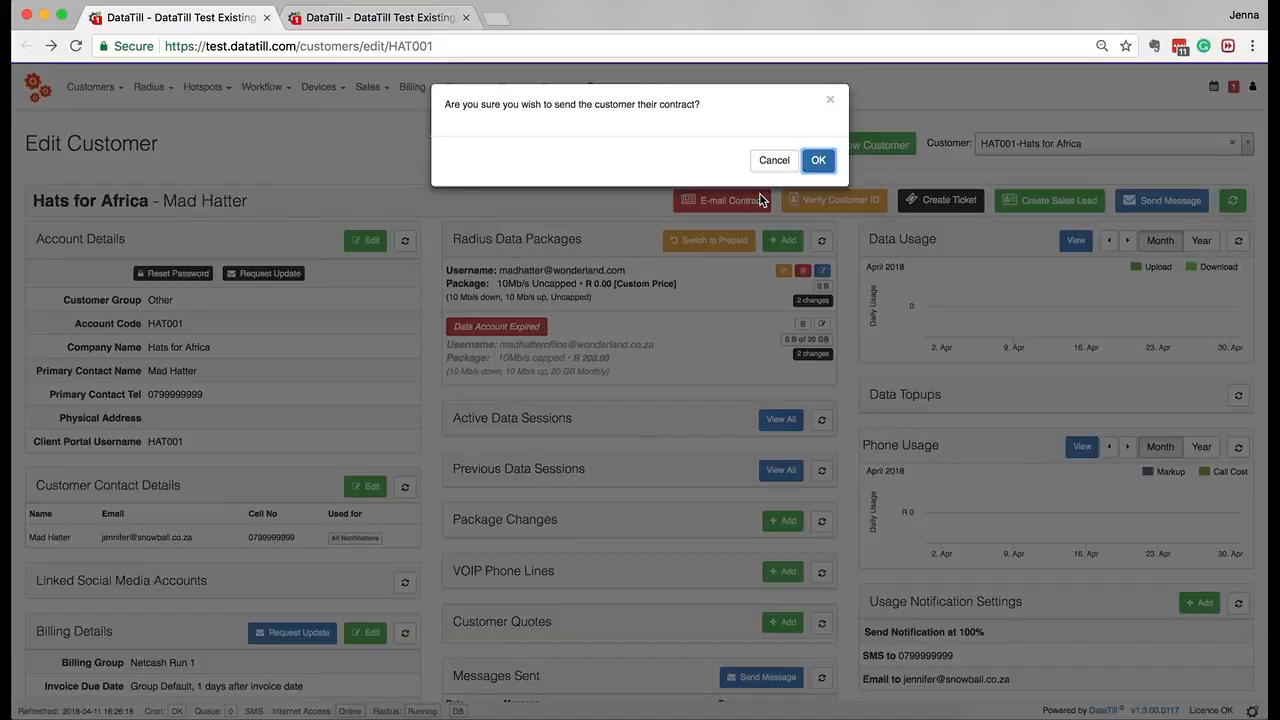
pyautogui.click(816, 162)
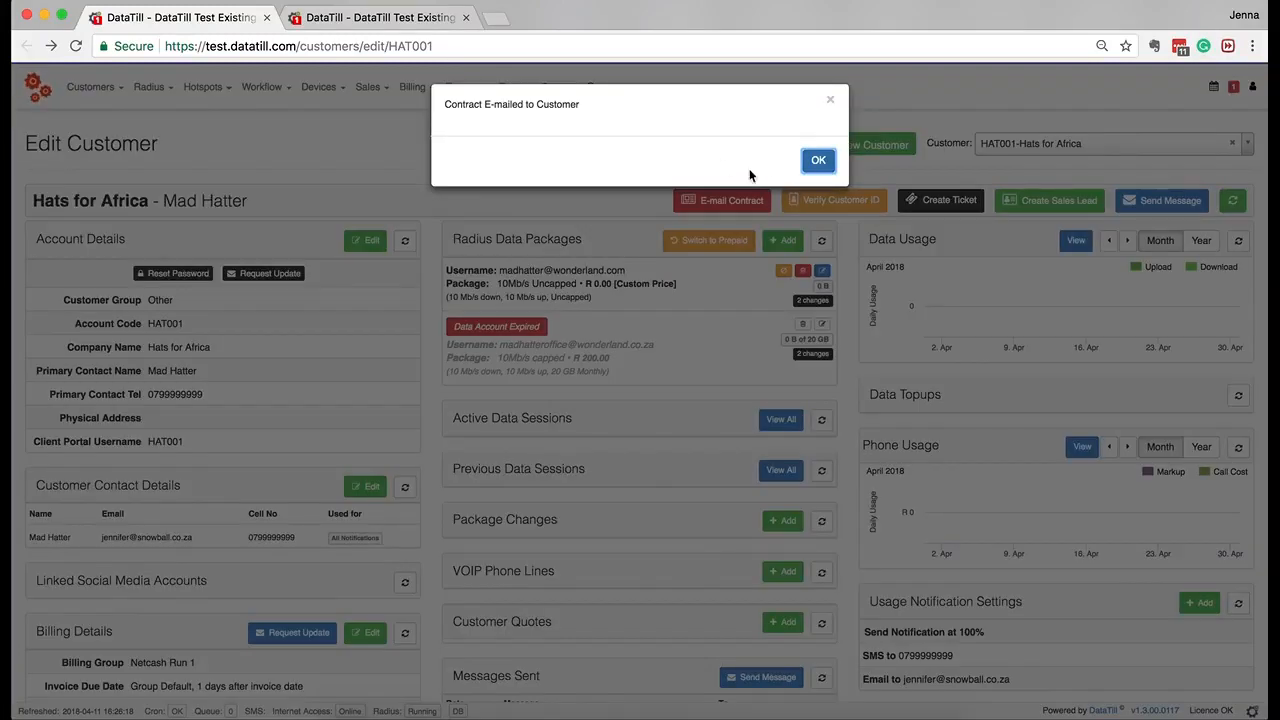
pyautogui.click(812, 162)
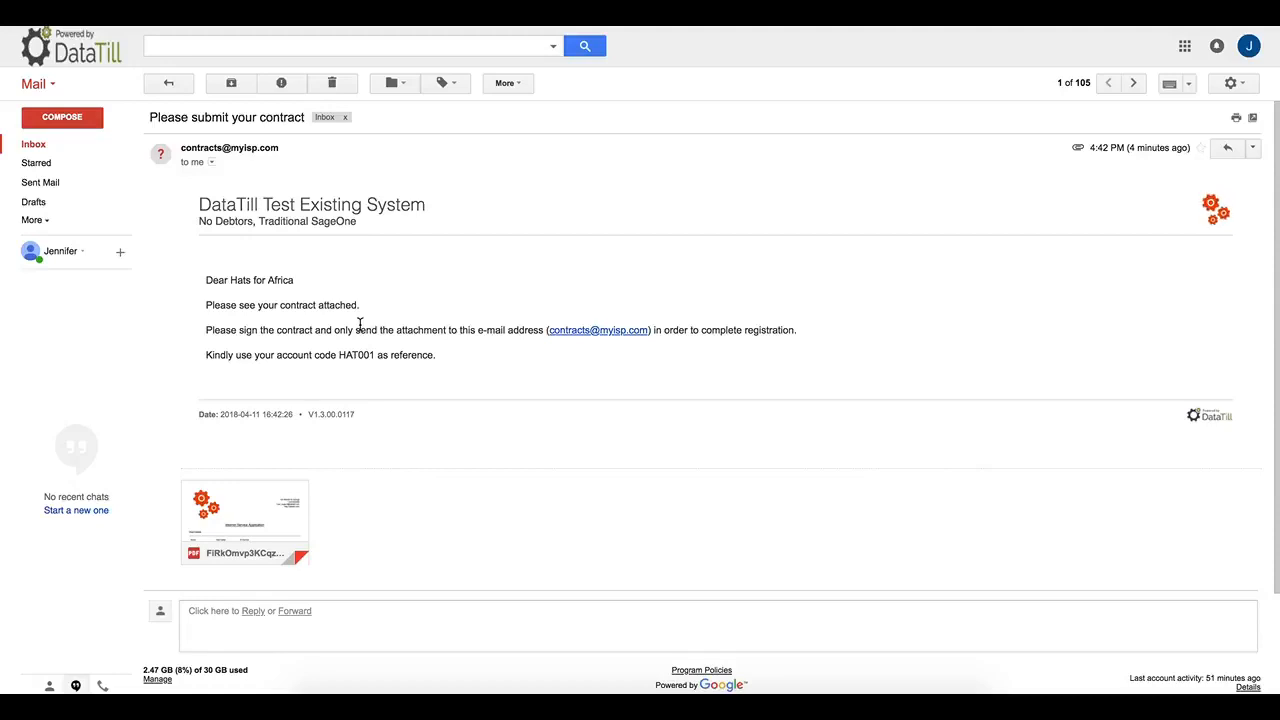
# Open the PDF attachment of the 'Please submit your contract' e-mail in Gmail's viewer.
pyautogui.moveTo(250, 528)
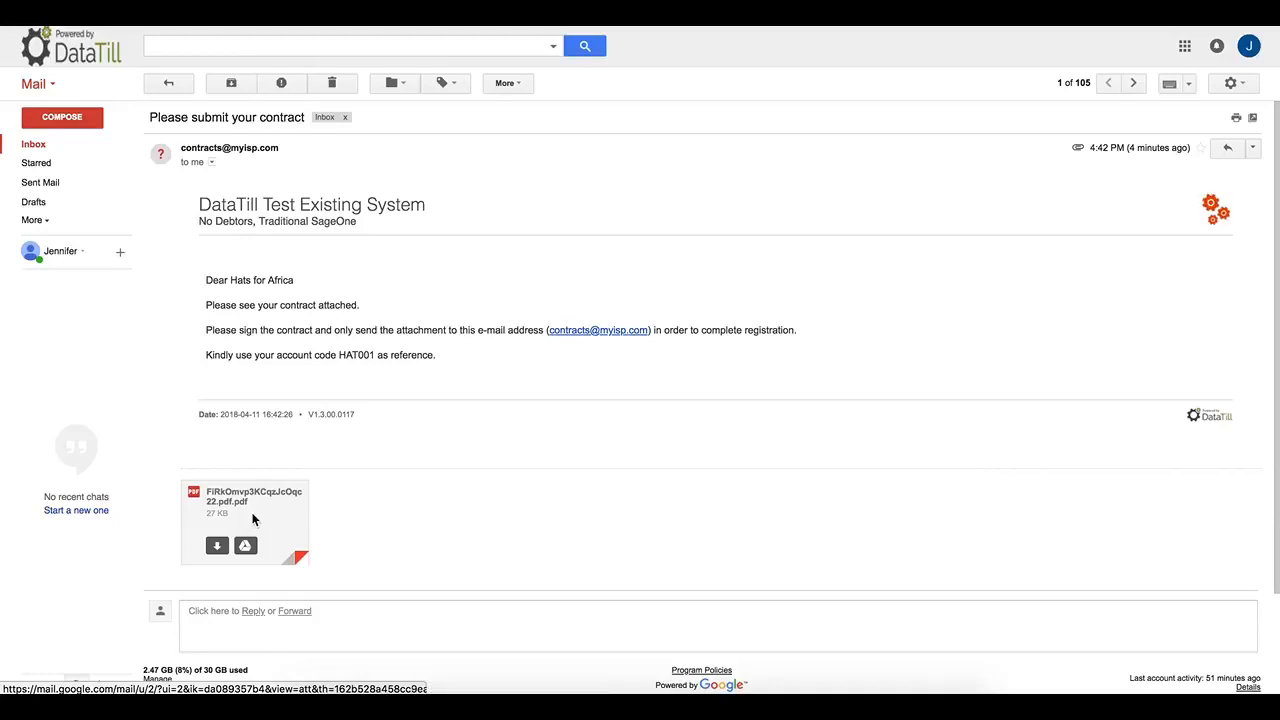
pyautogui.click(254, 520)
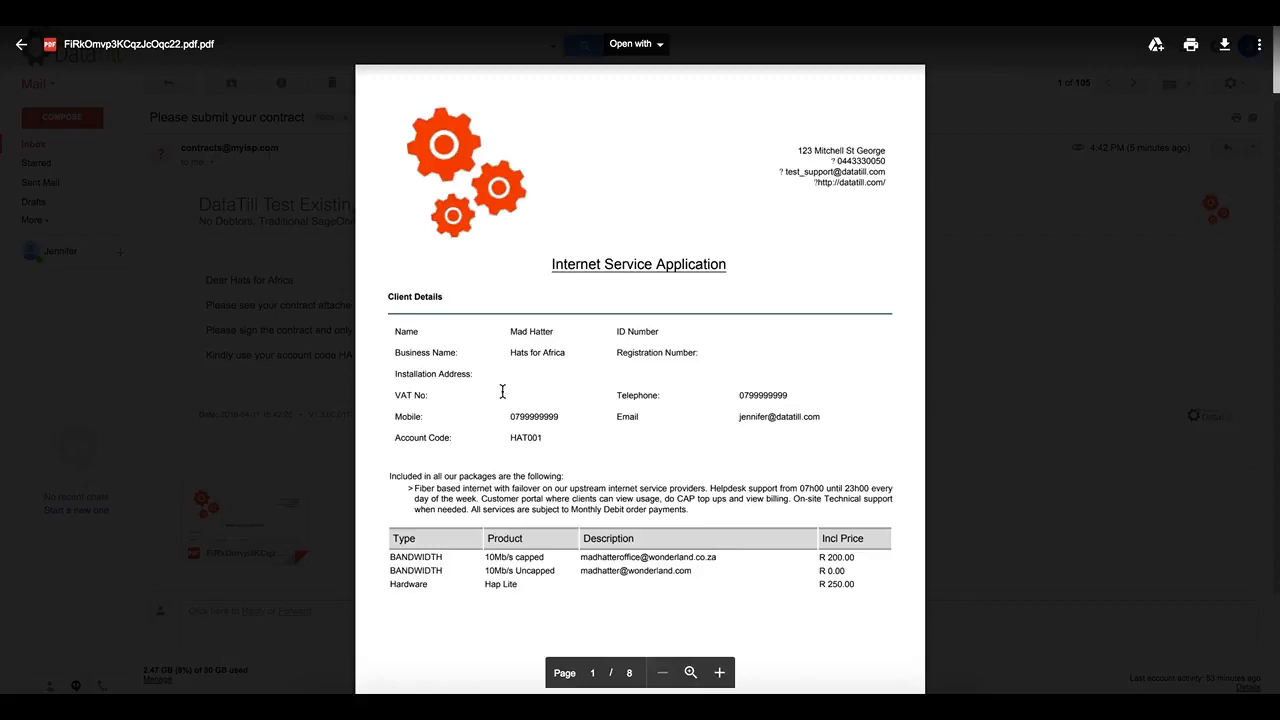
# Scroll through all 8 contract PDF pages, close the viewer, and download the 27.2 KB attachment.
pyautogui.scroll(-1, 502, 391)
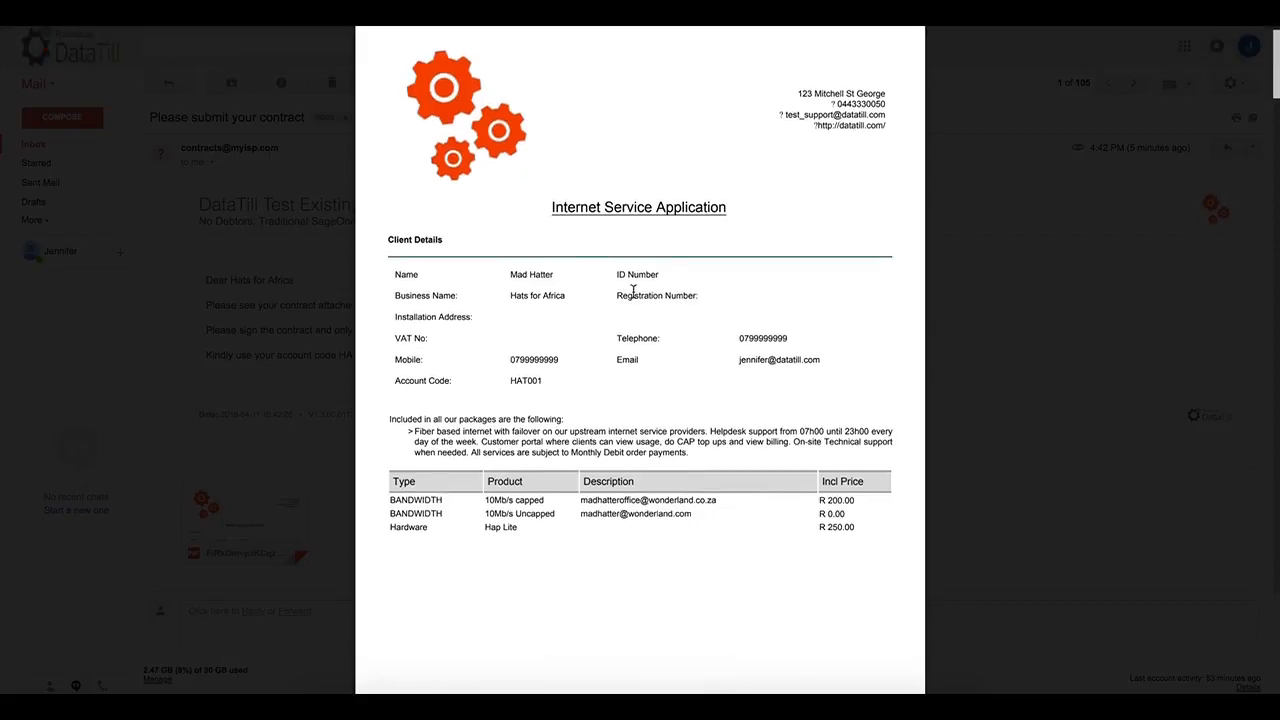
pyautogui.scroll(-2, 508, 418)
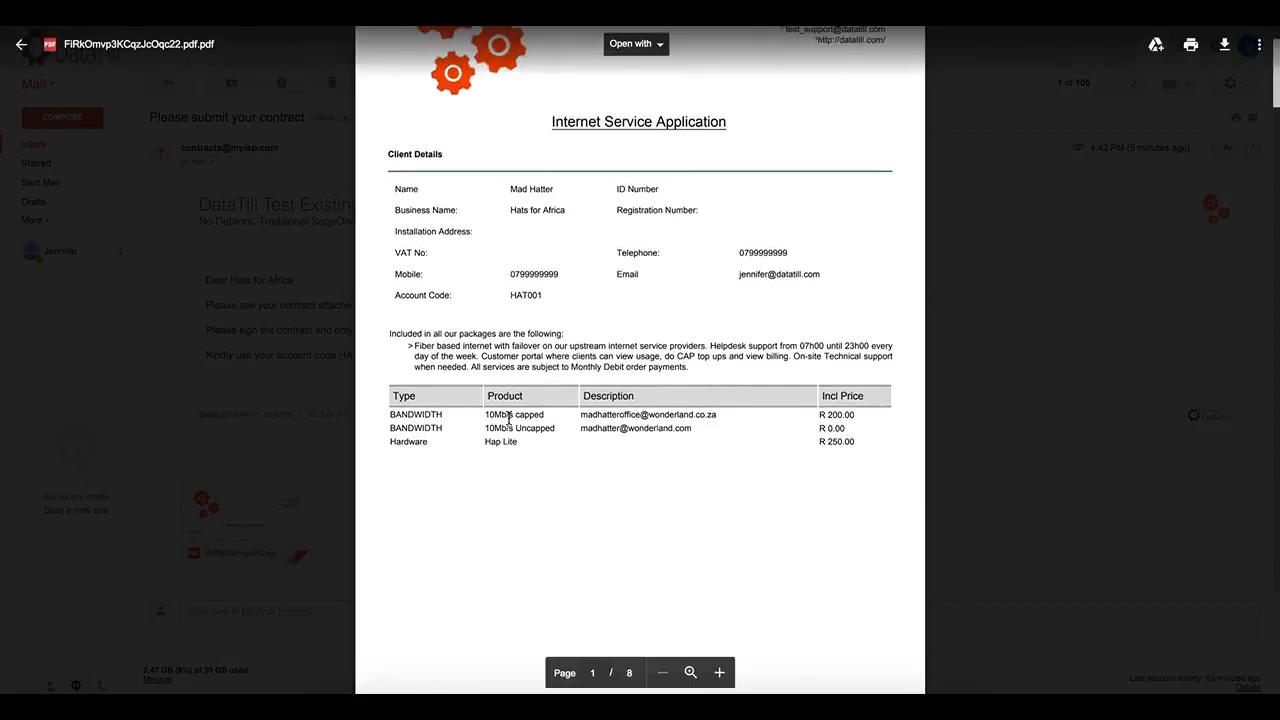
pyautogui.scroll(-1, 508, 418)
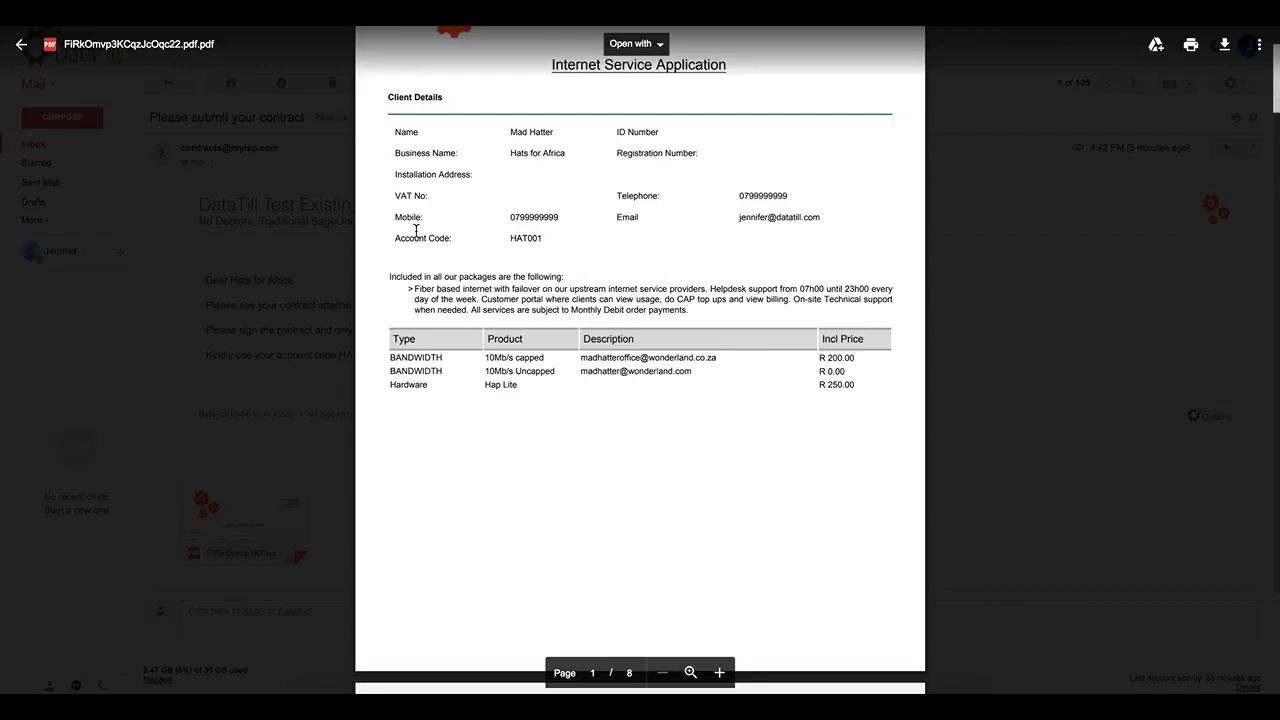
pyautogui.scroll(-2, 415, 230)
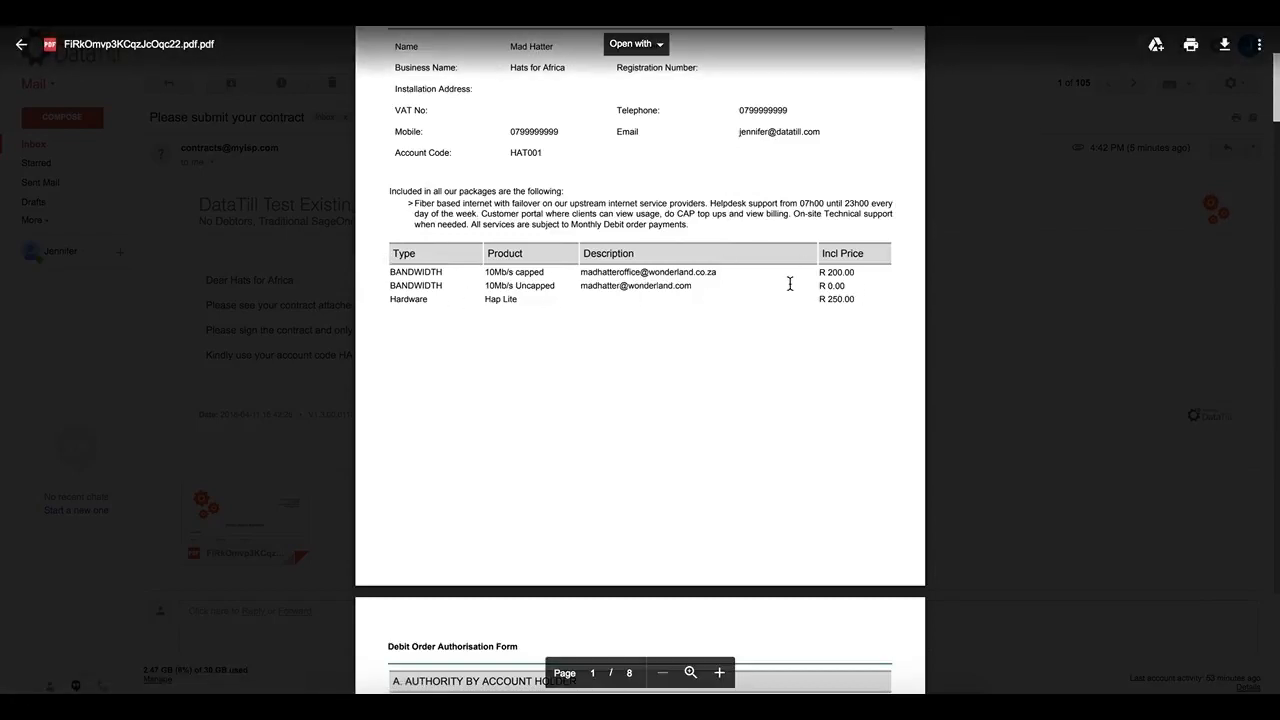
pyautogui.scroll(-4, 693, 285)
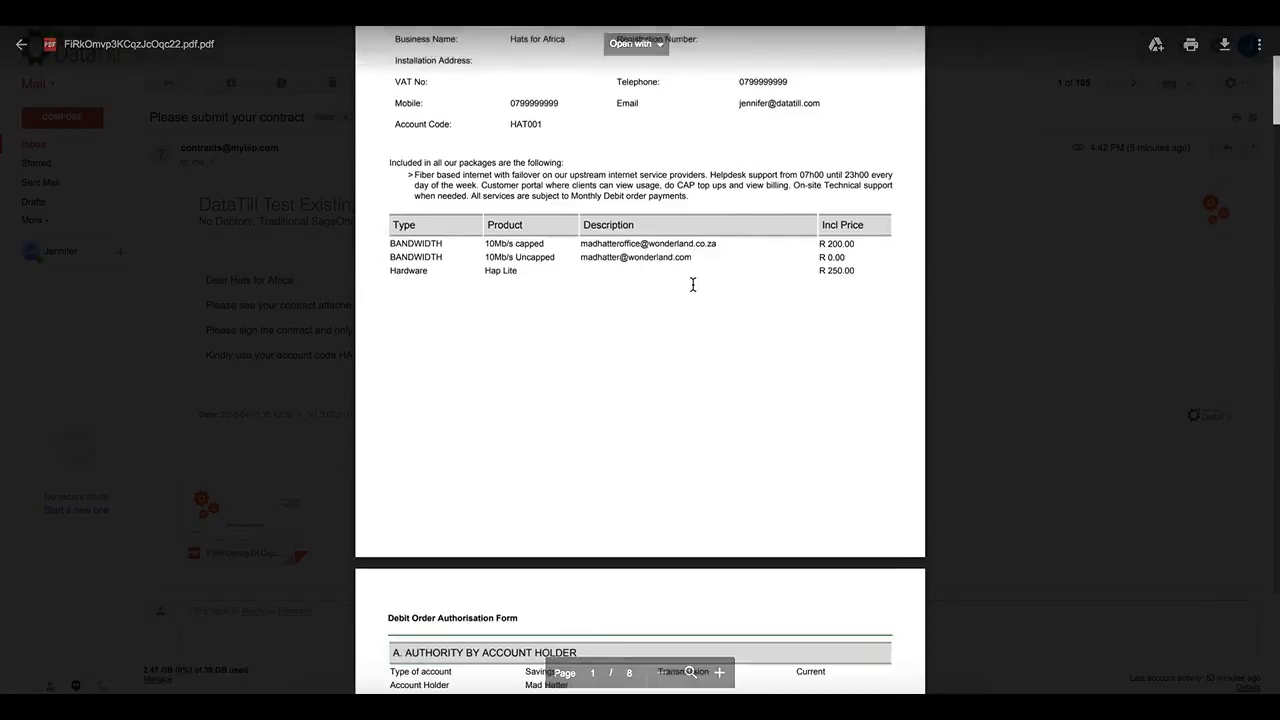
pyautogui.scroll(-3, 693, 285)
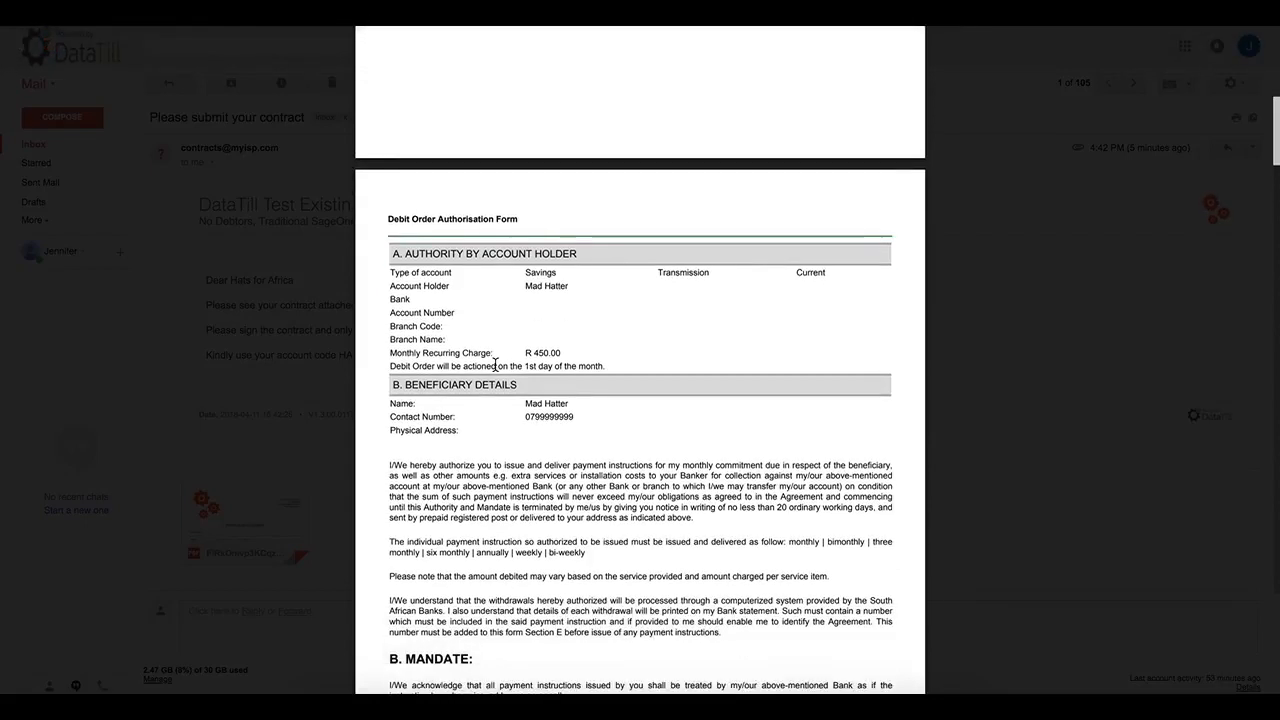
pyautogui.scroll(-1, 495, 366)
pyautogui.scroll(-4, 495, 366)
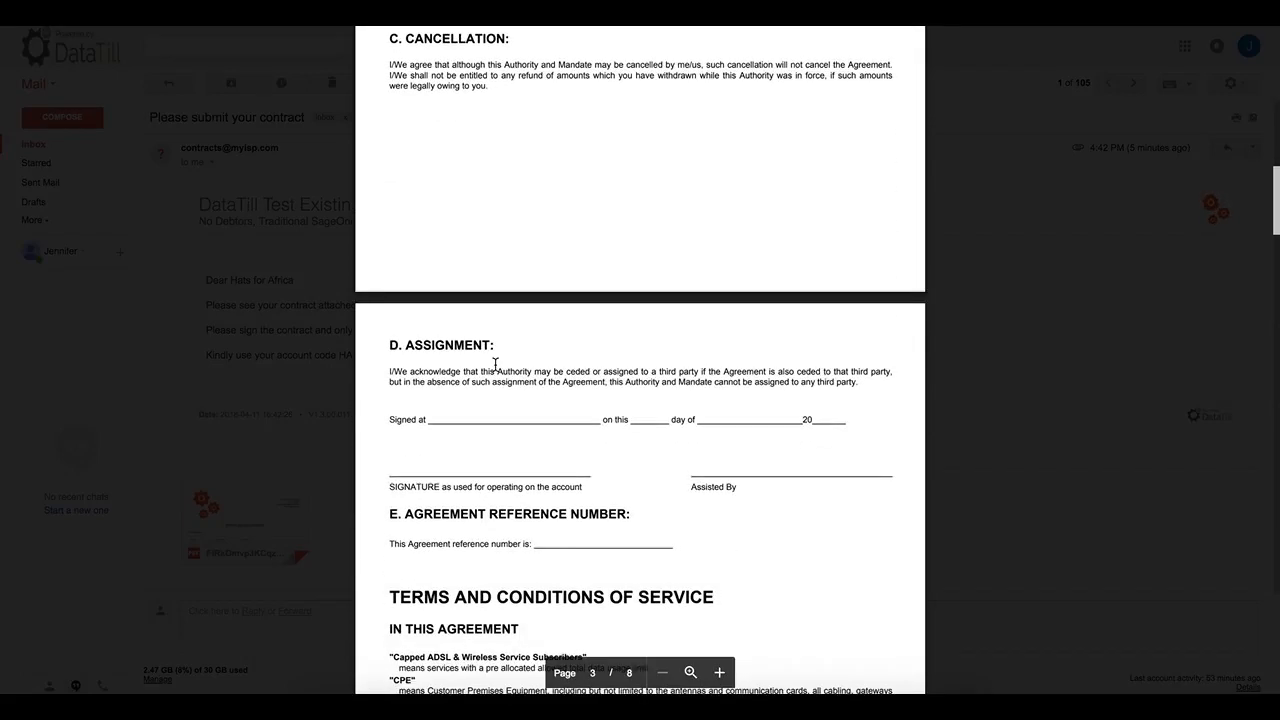
pyautogui.scroll(-6, 495, 365)
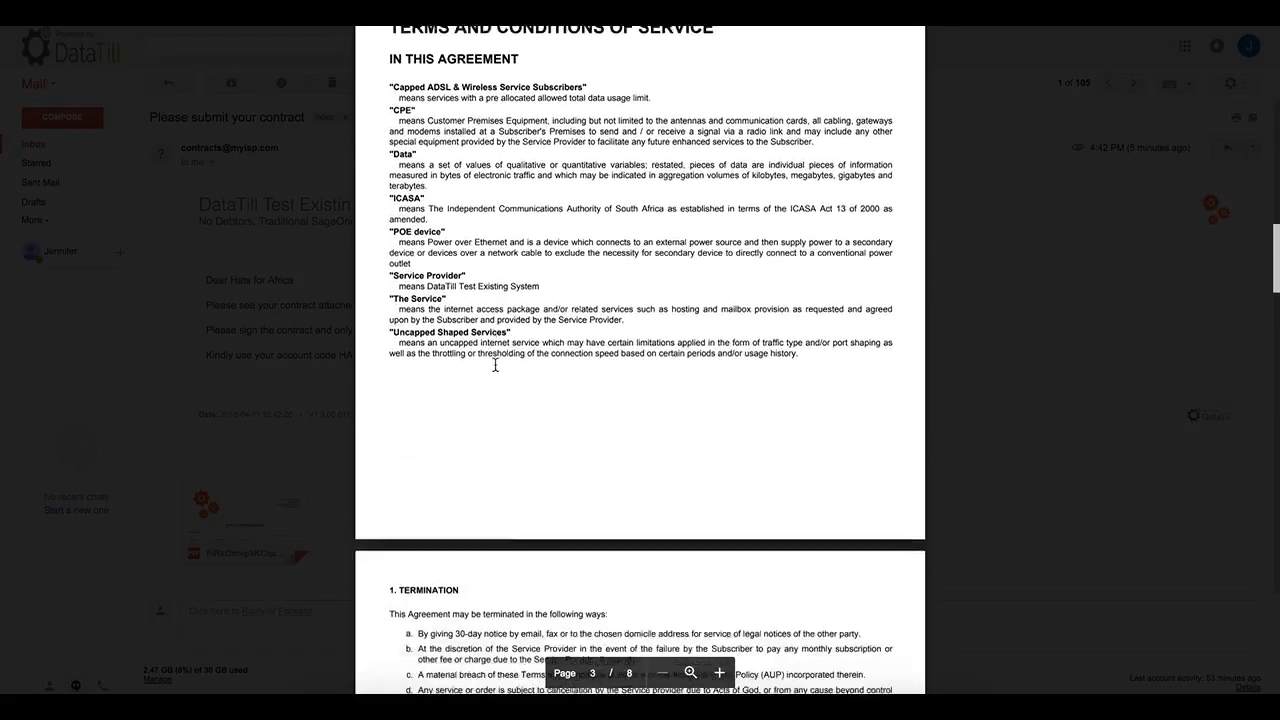
pyautogui.scroll(-3, 495, 365)
pyautogui.scroll(-3, 495, 365)
pyautogui.scroll(-4, 495, 365)
pyautogui.scroll(-4, 495, 365)
pyautogui.scroll(-3, 495, 365)
pyautogui.scroll(-2, 495, 365)
pyautogui.scroll(-4, 495, 365)
pyautogui.scroll(-3, 495, 365)
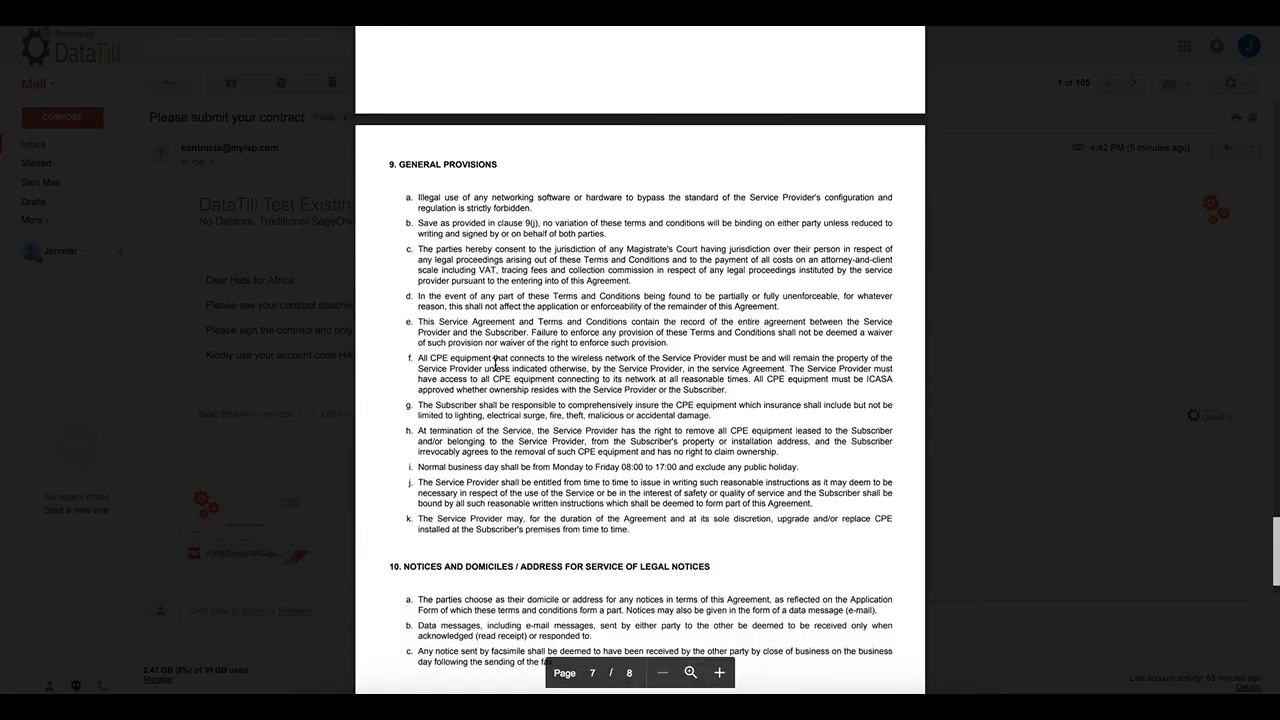
pyautogui.scroll(-5, 495, 365)
pyautogui.scroll(-3, 495, 365)
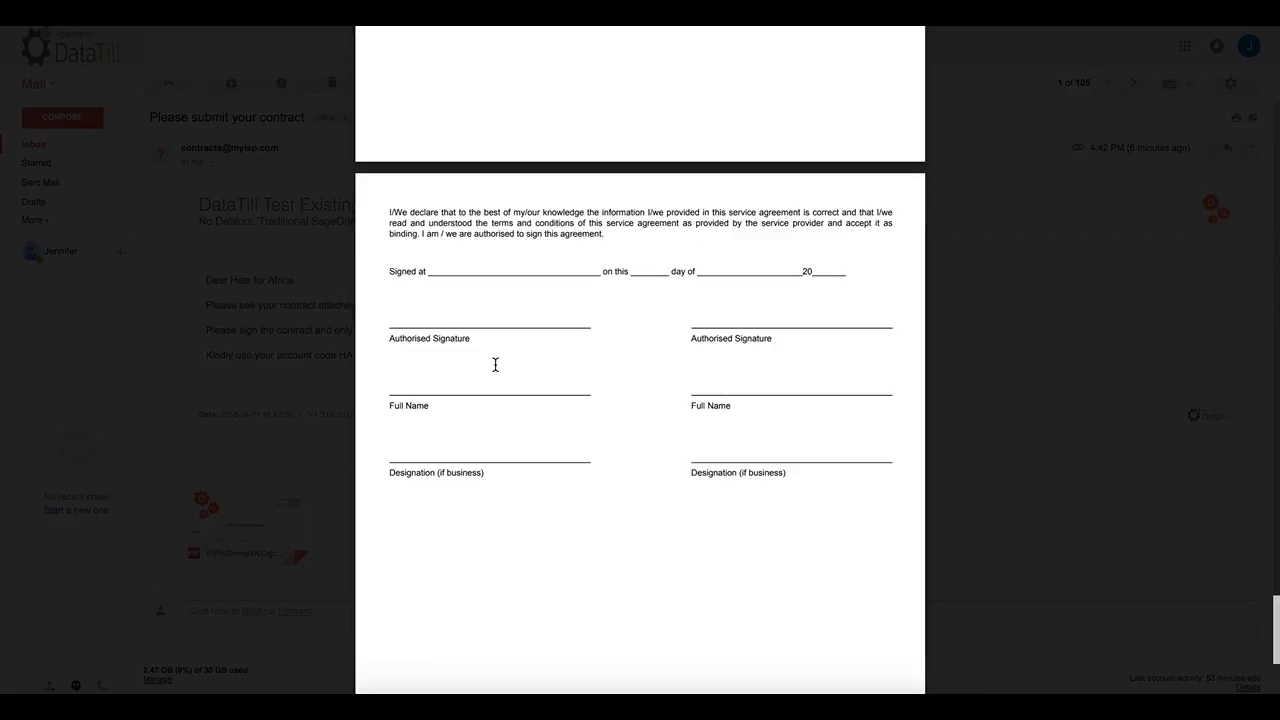
pyautogui.press('Escape')
pyautogui.moveTo(210, 552)
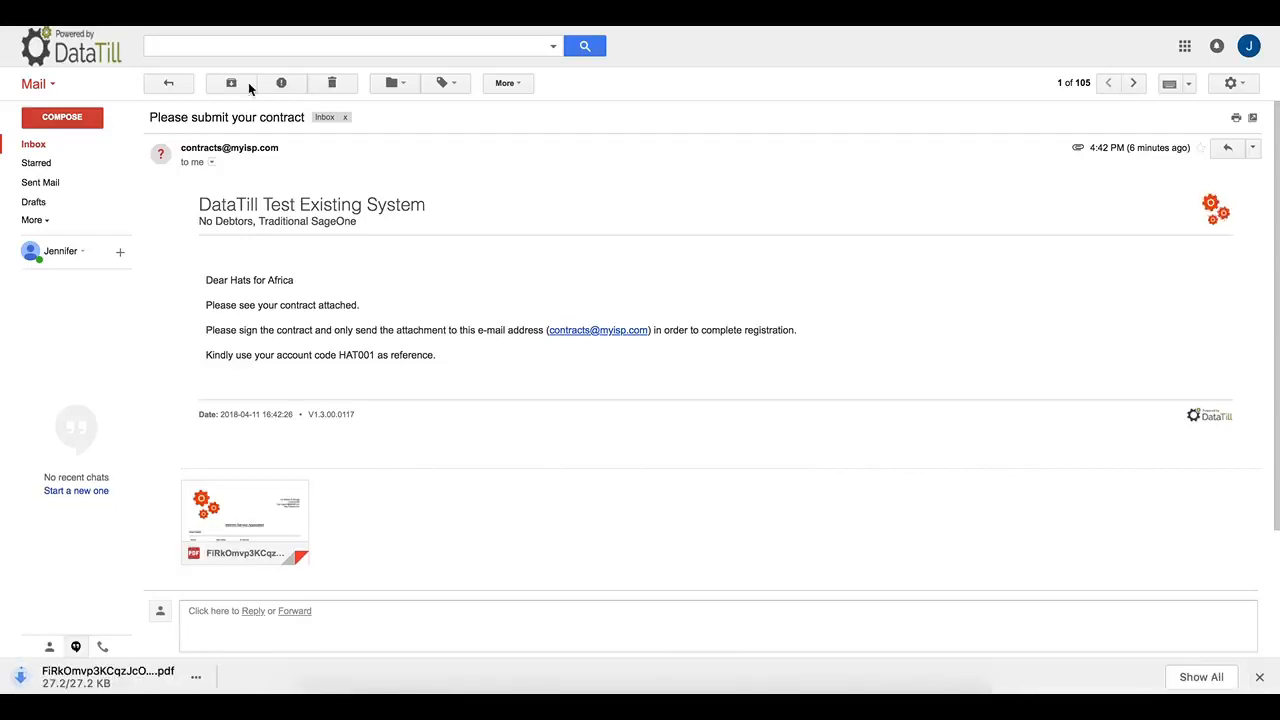
# In DataTill, load HAT001-Hats for Africa on Edit Customer and scroll to its Messages Sent list.
pyautogui.hotkey('ctrl', 'Tab')
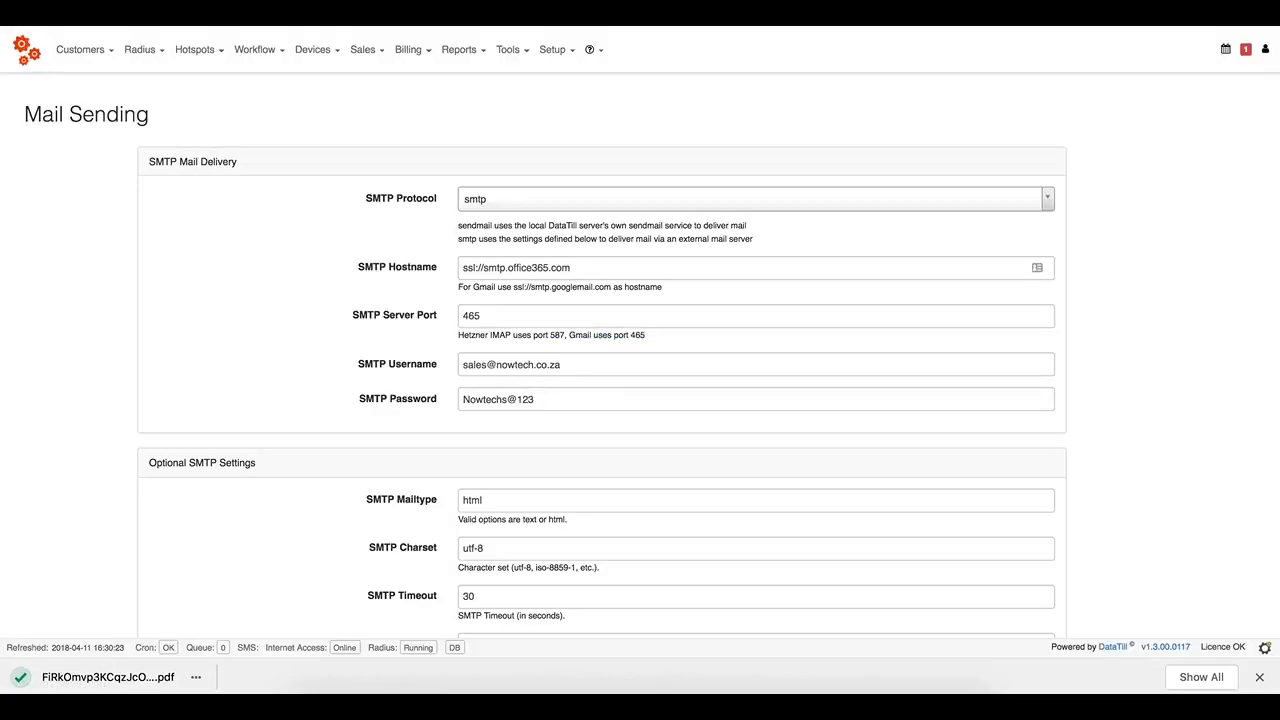
pyautogui.hotkey('ctrl', 'Tab')
pyautogui.click(30, 48)
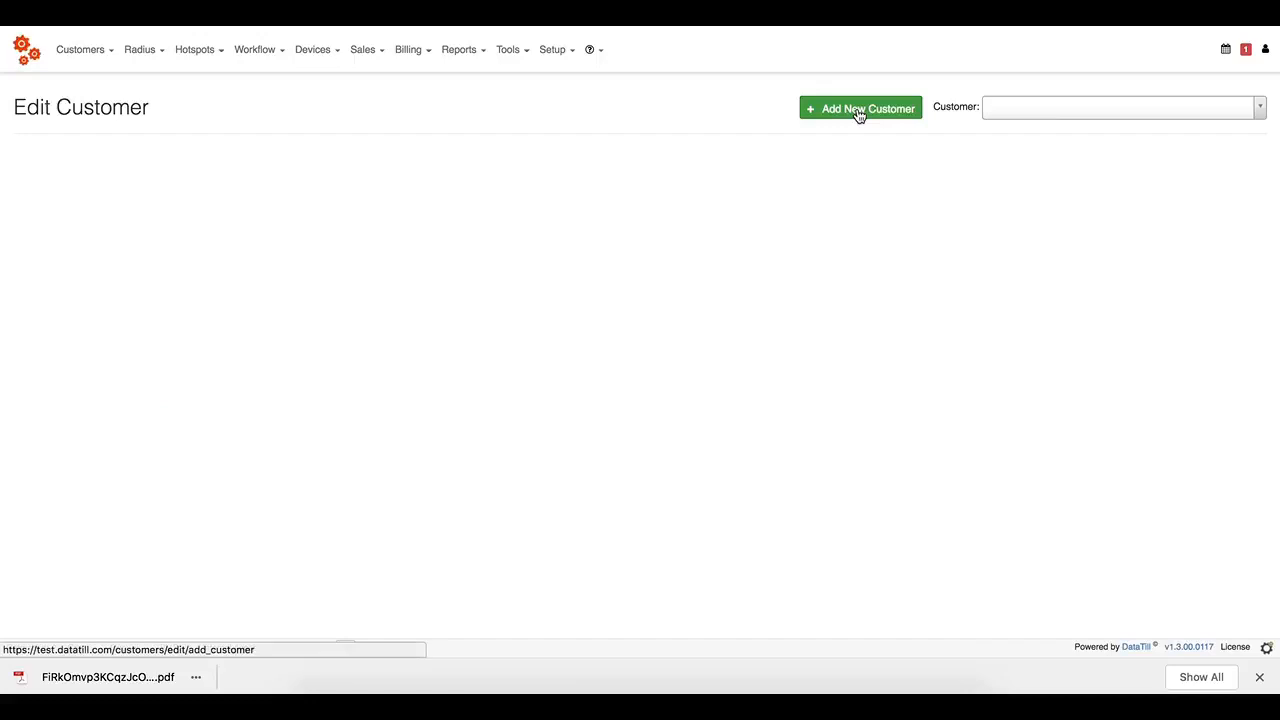
pyautogui.click(1027, 112)
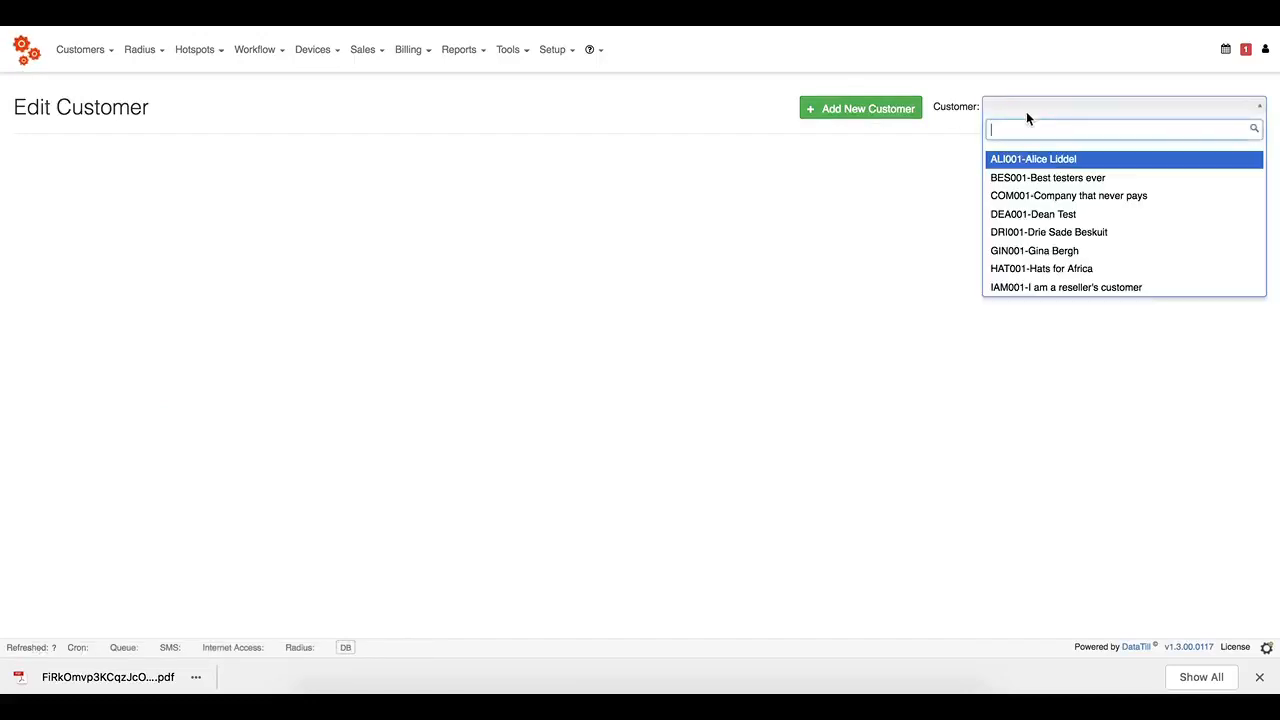
pyautogui.write('hats')
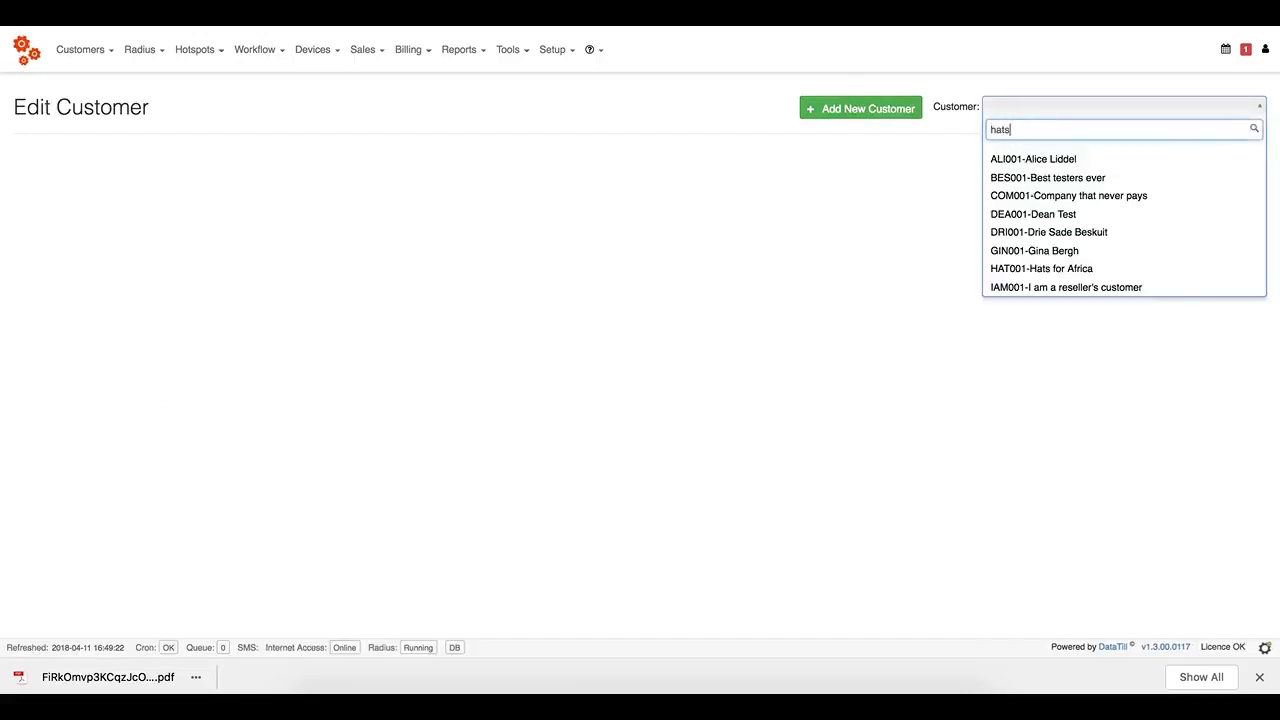
pyautogui.click(1088, 159)
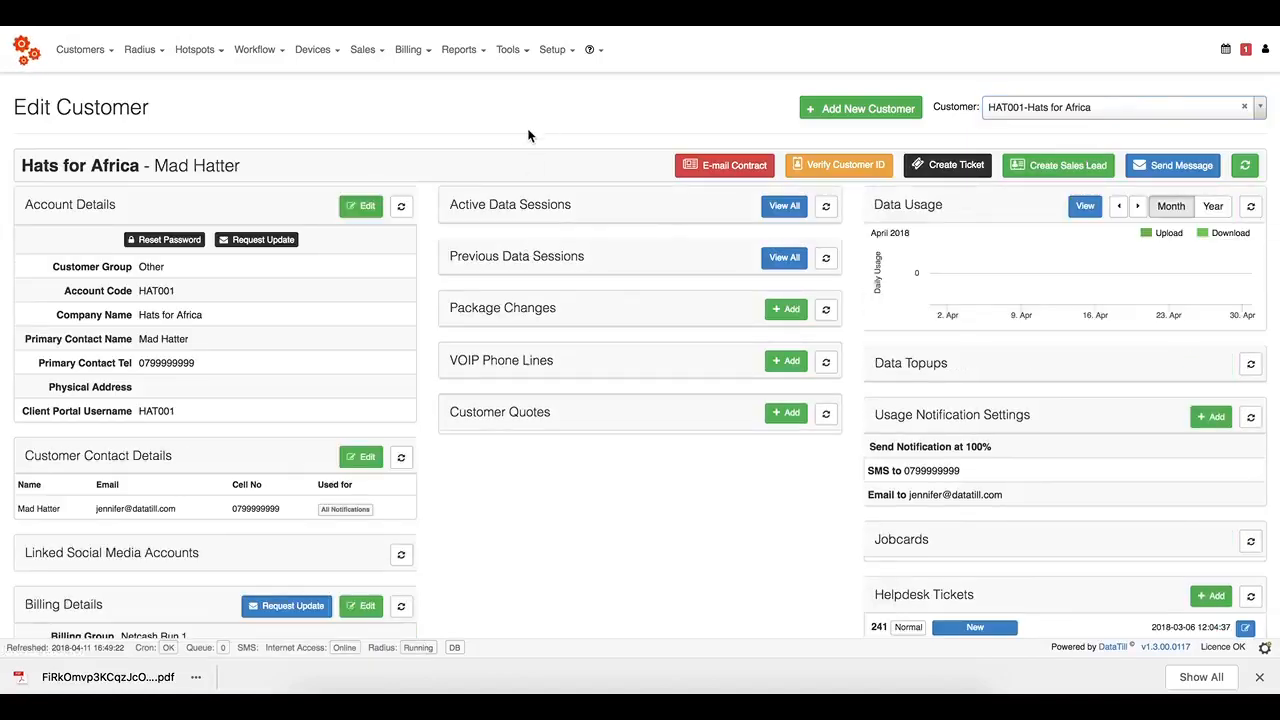
pyautogui.scroll(-1, 529, 135)
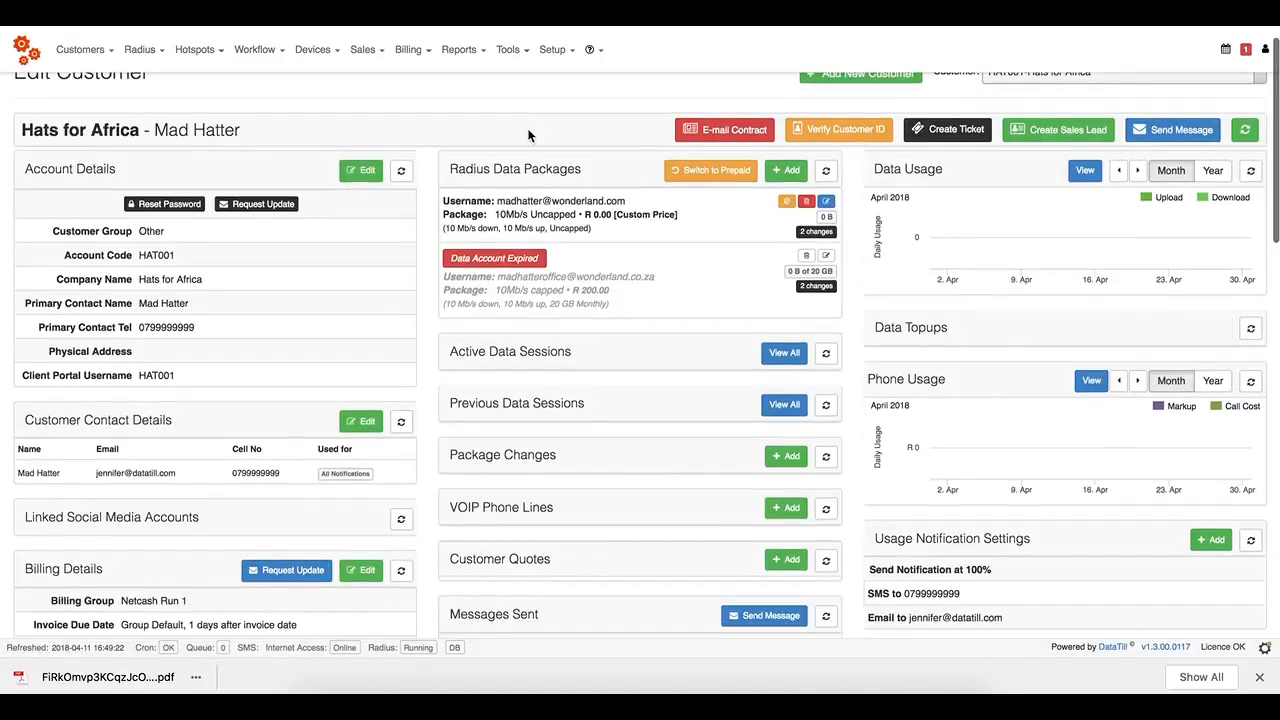
pyautogui.scroll(-3, 529, 135)
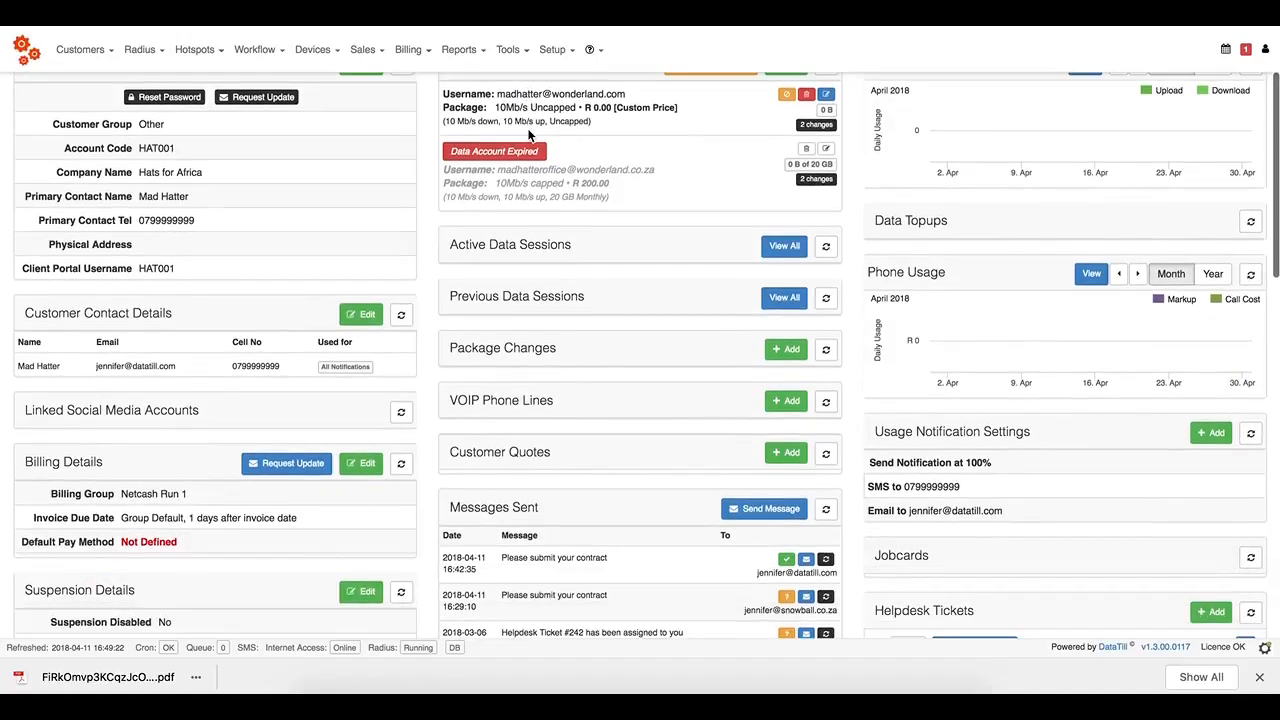
pyautogui.scroll(-3, 529, 135)
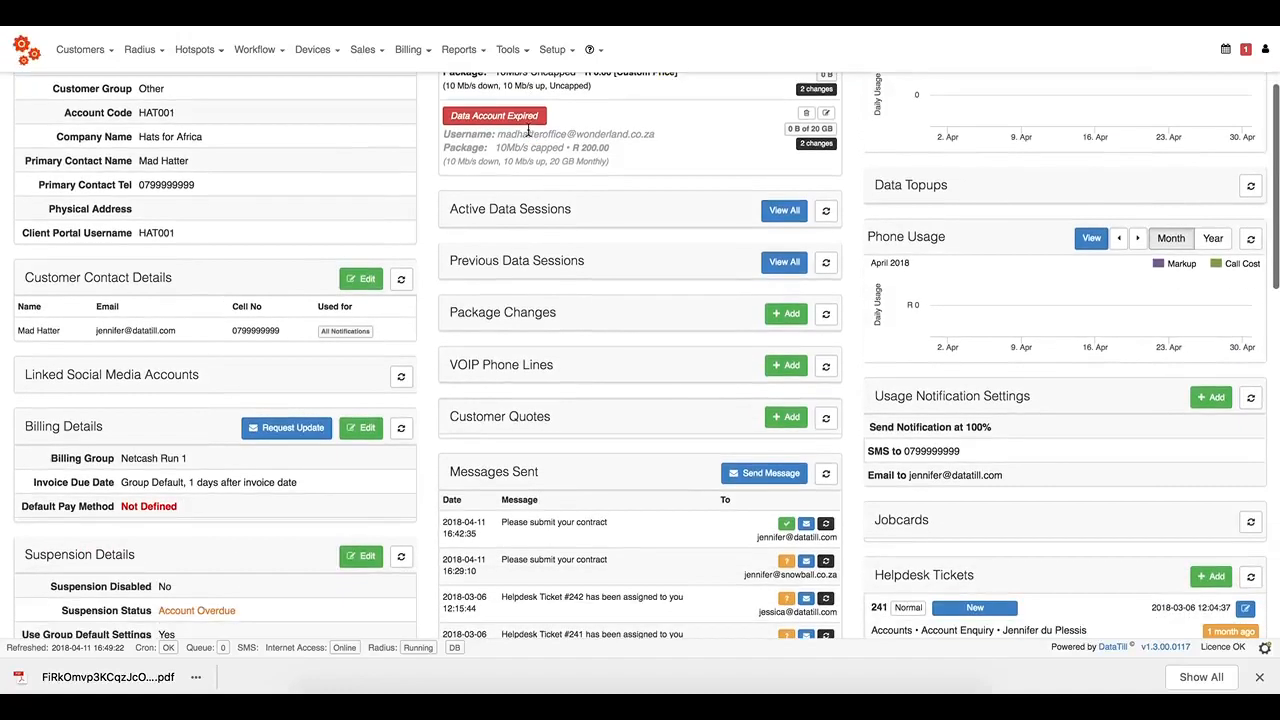
pyautogui.scroll(6, 528, 130)
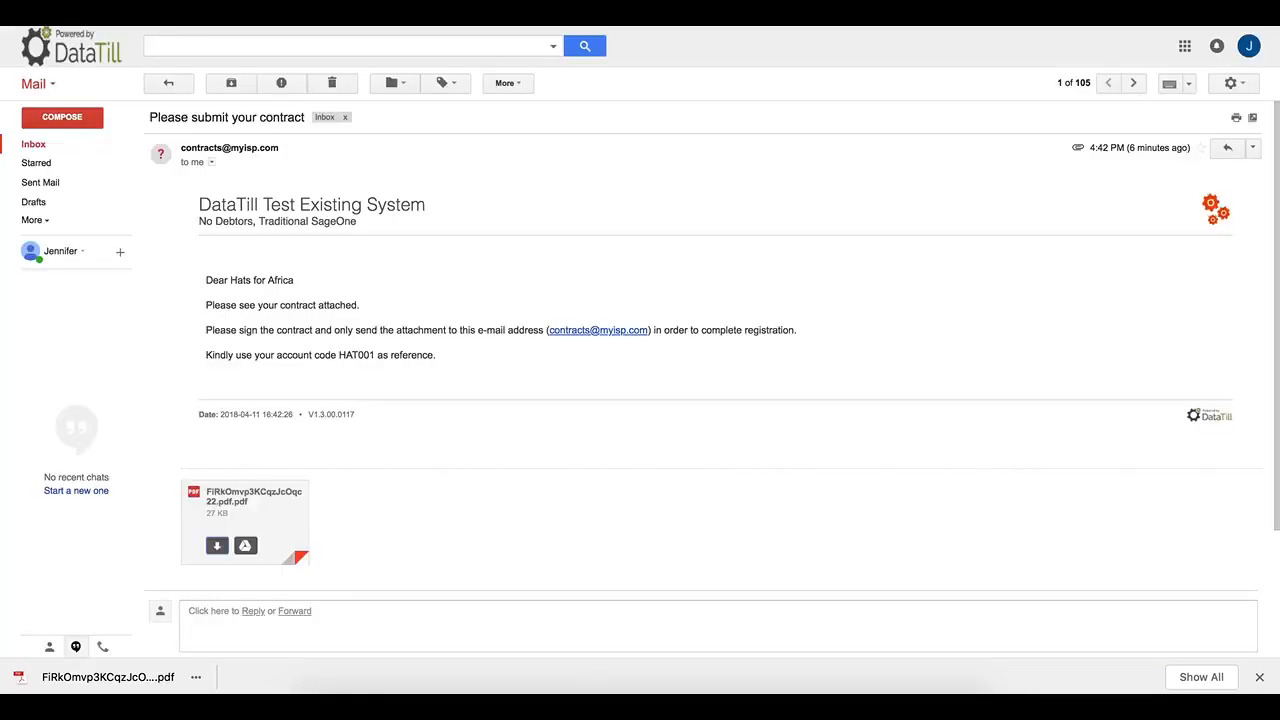
# Inspect the sender's address and highlight account code HAT001 in the contract e-mail.
pyautogui.moveTo(270, 147)
pyautogui.moveTo(292, 149); pyautogui.dragTo(222, 148)
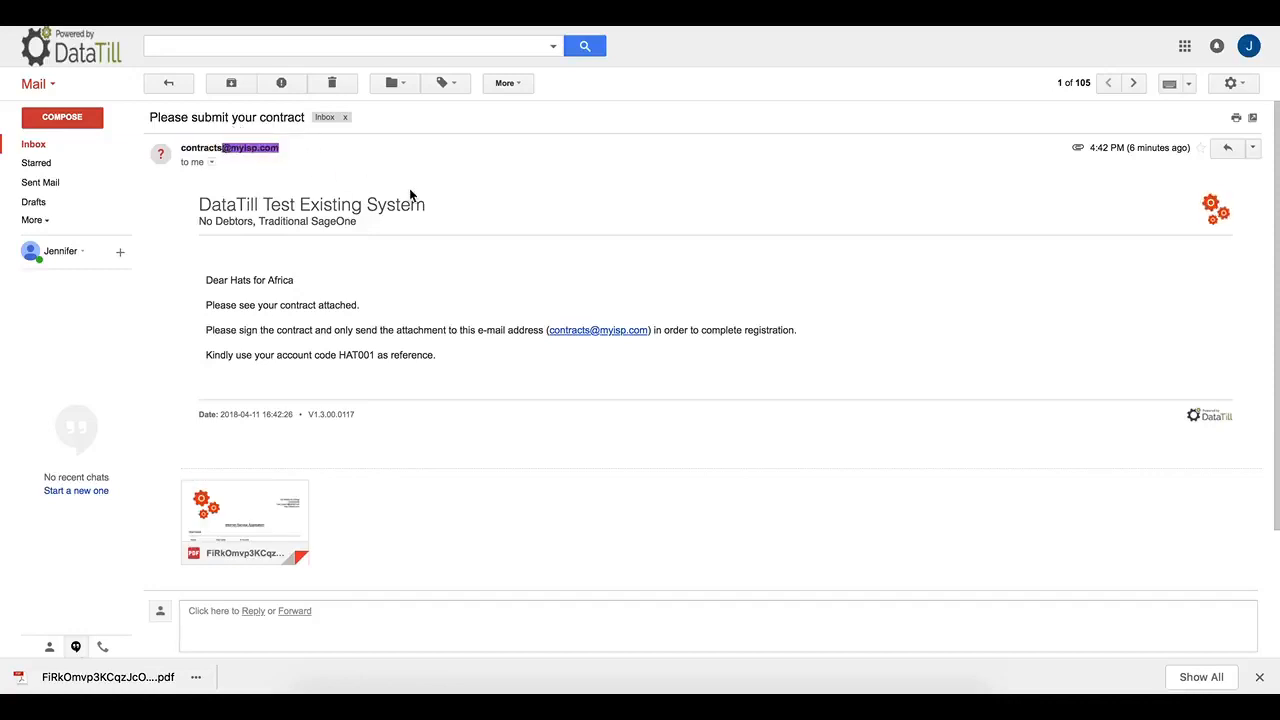
pyautogui.click(390, 166)
pyautogui.doubleClick(343, 356)
# Confirm HAT001 in the contract PDF preview, close the preview, and switch to DataTill.
pyautogui.click(240, 510)
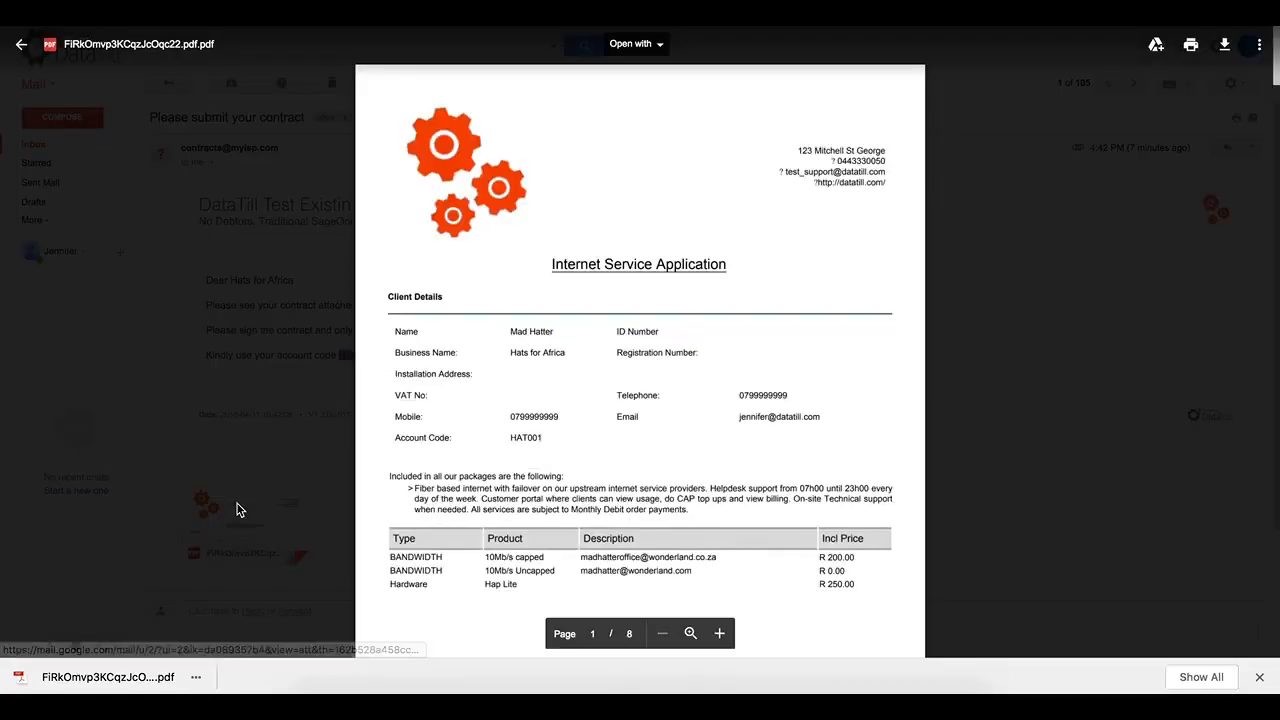
pyautogui.click(550, 436)
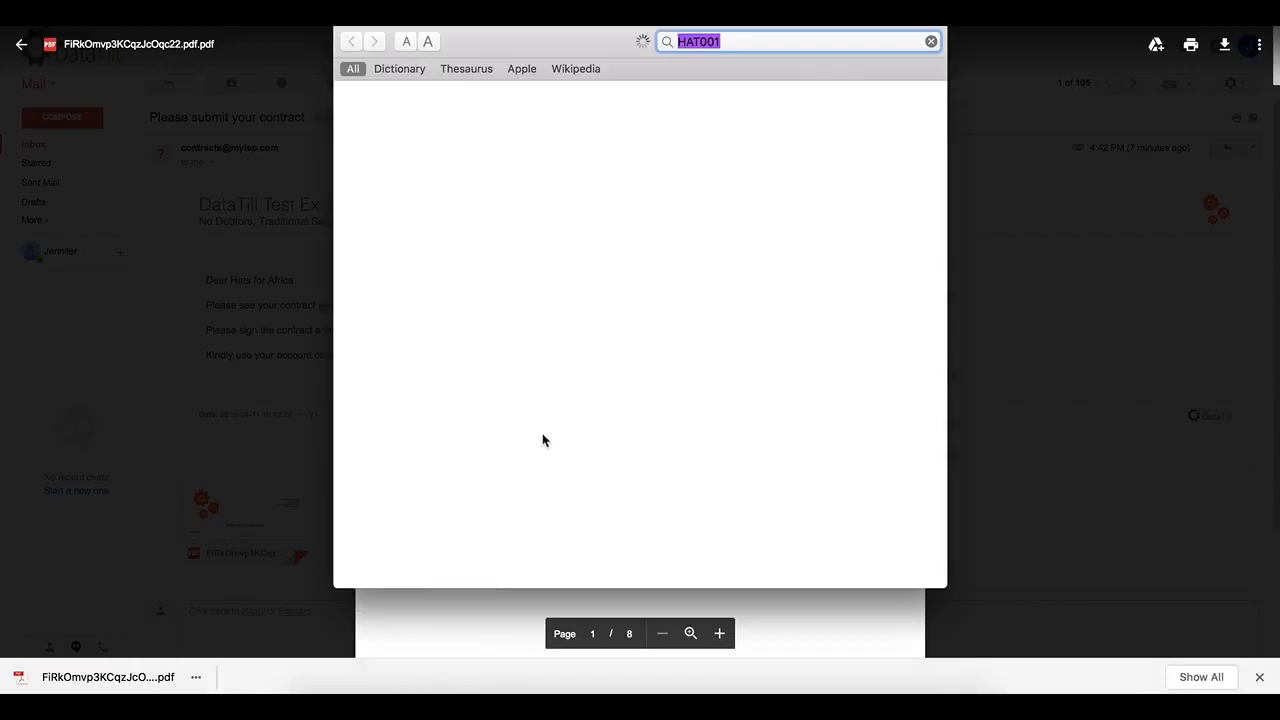
pyautogui.click(1019, 213)
pyautogui.click(200, 500)
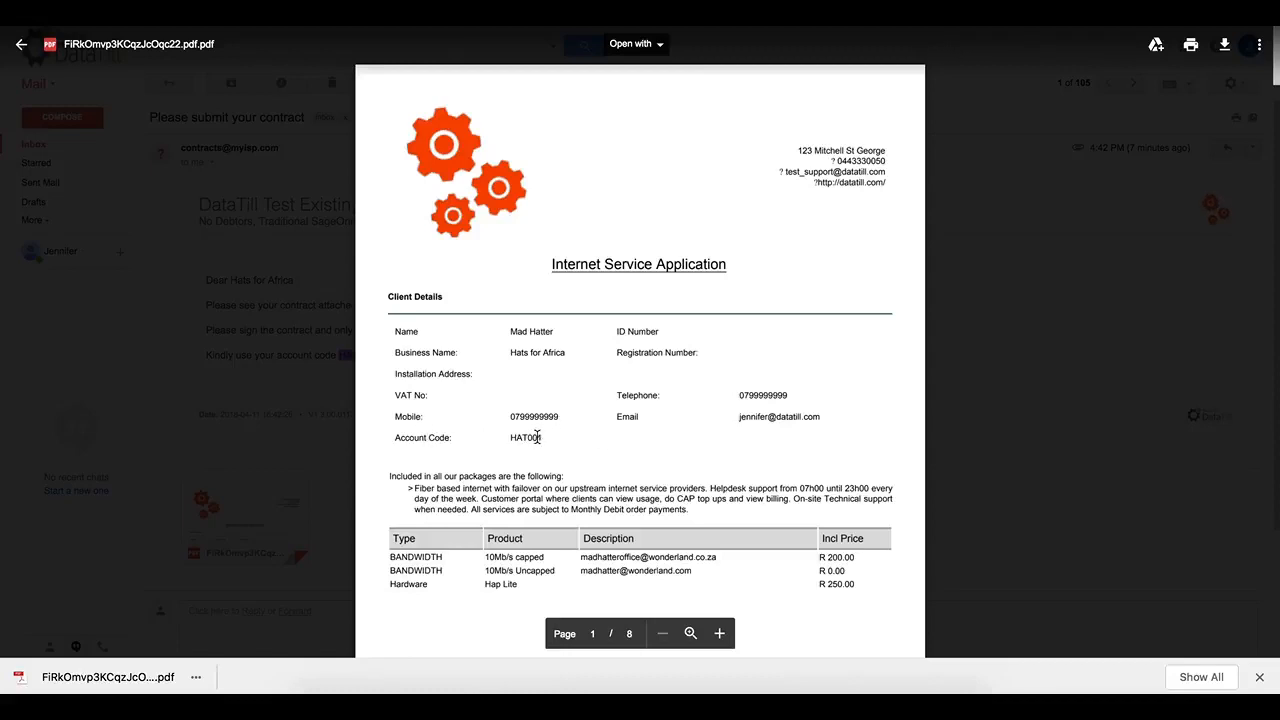
pyautogui.click(1077, 389)
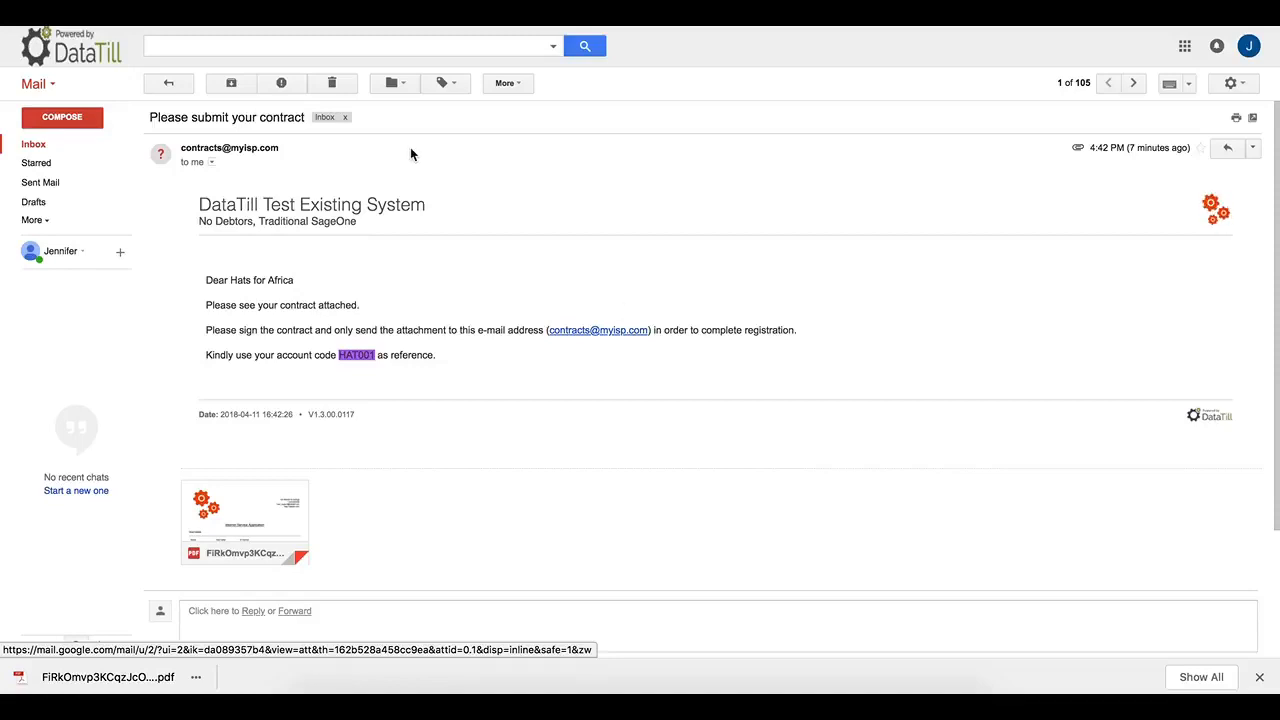
pyautogui.click(285, 13)
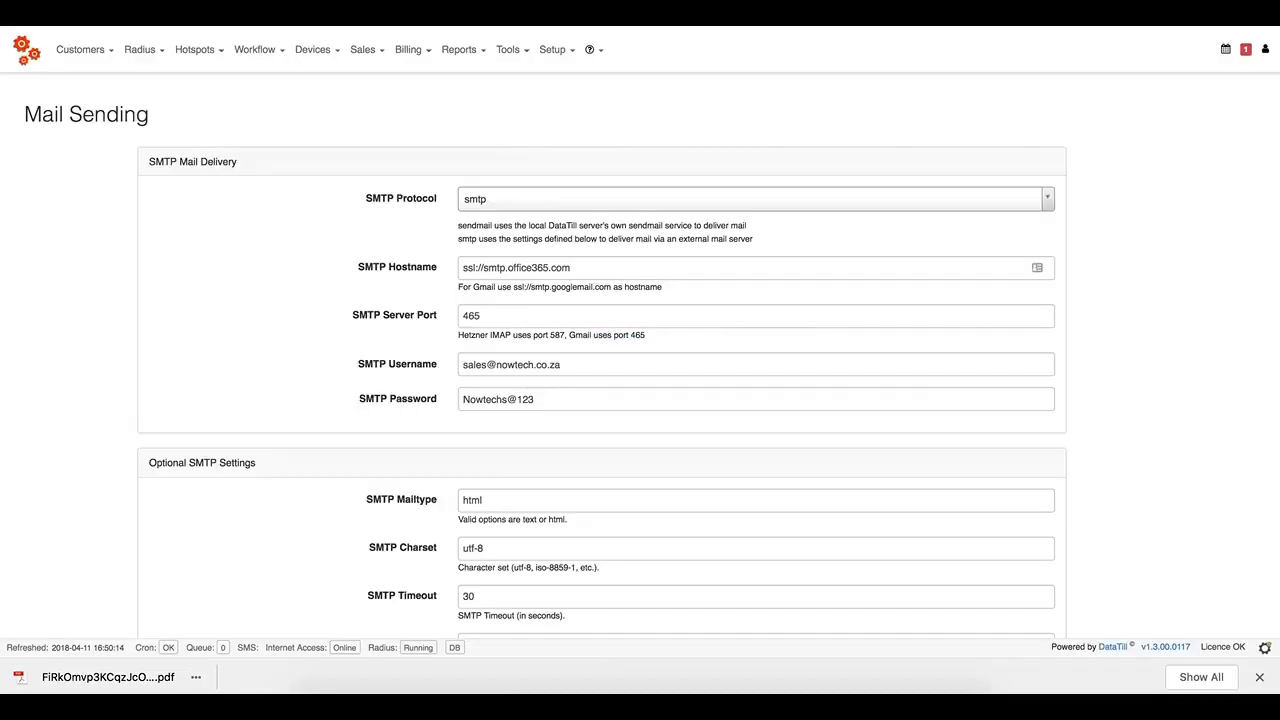
# On the Hats for Africa Edit Customer page, find the Contract compliance entry with no file.
pyautogui.click(555, 13)
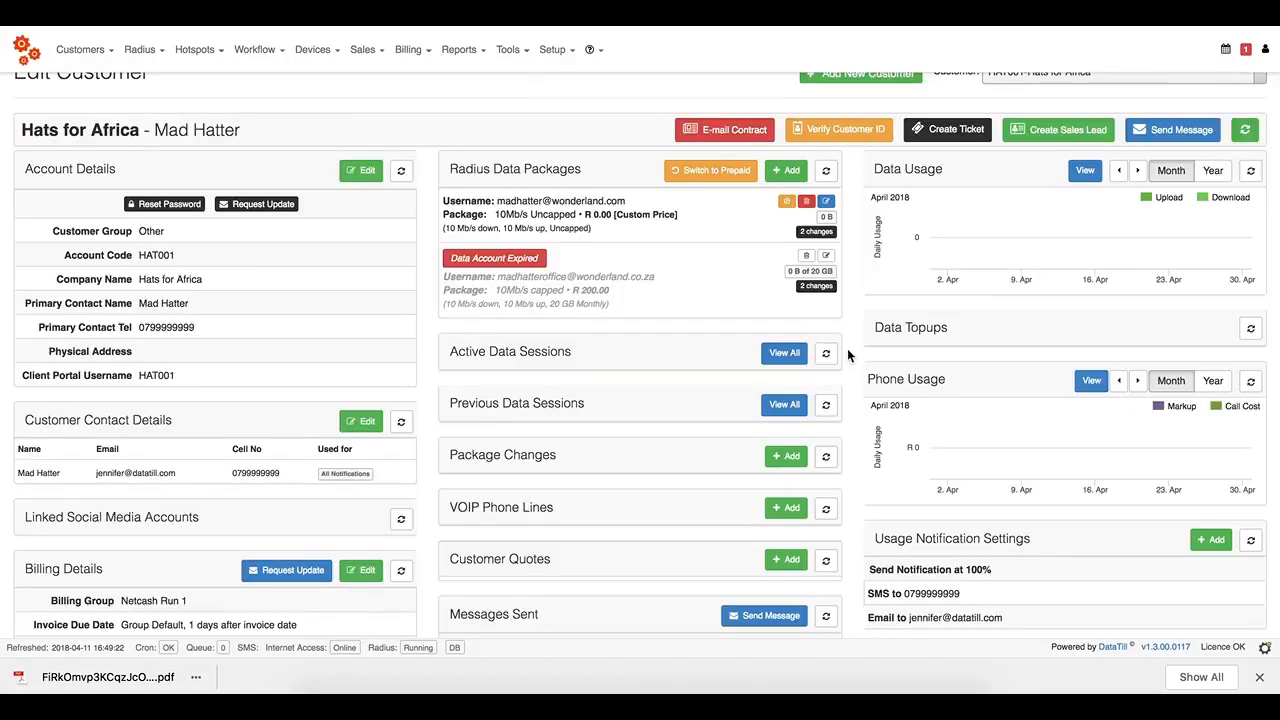
pyautogui.scroll(-6, 847, 352)
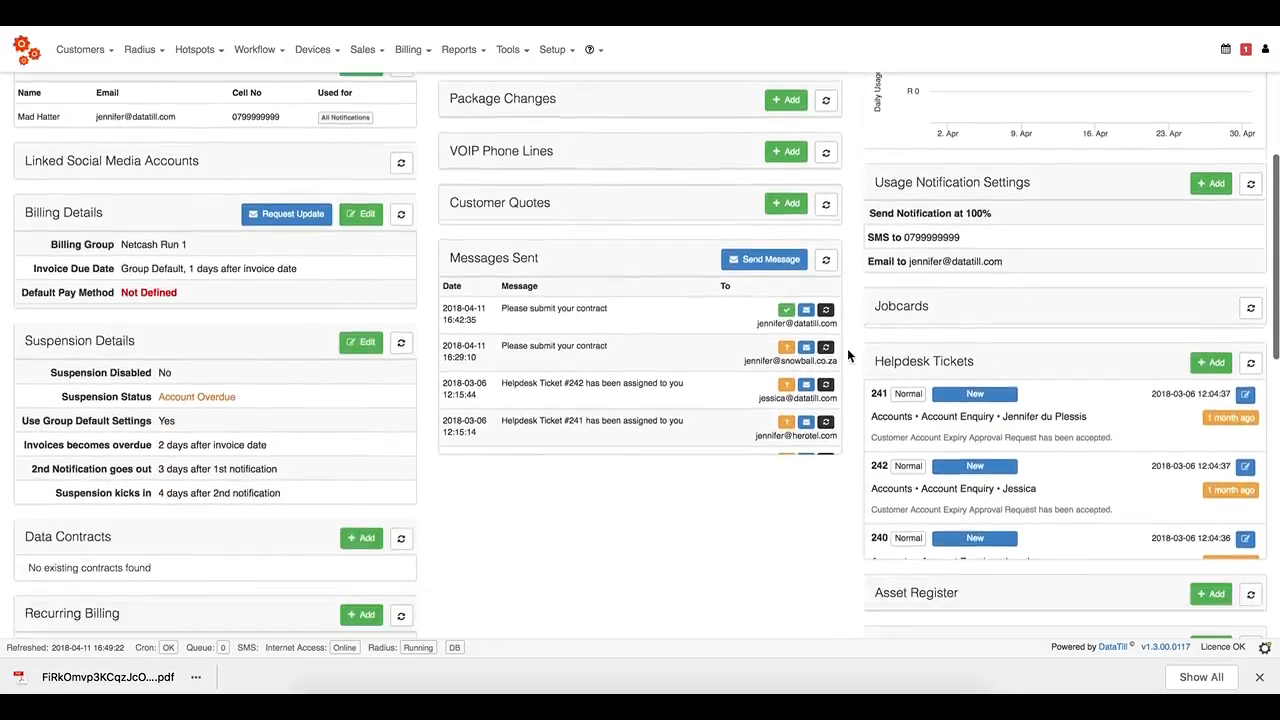
pyautogui.scroll(-4, 847, 348)
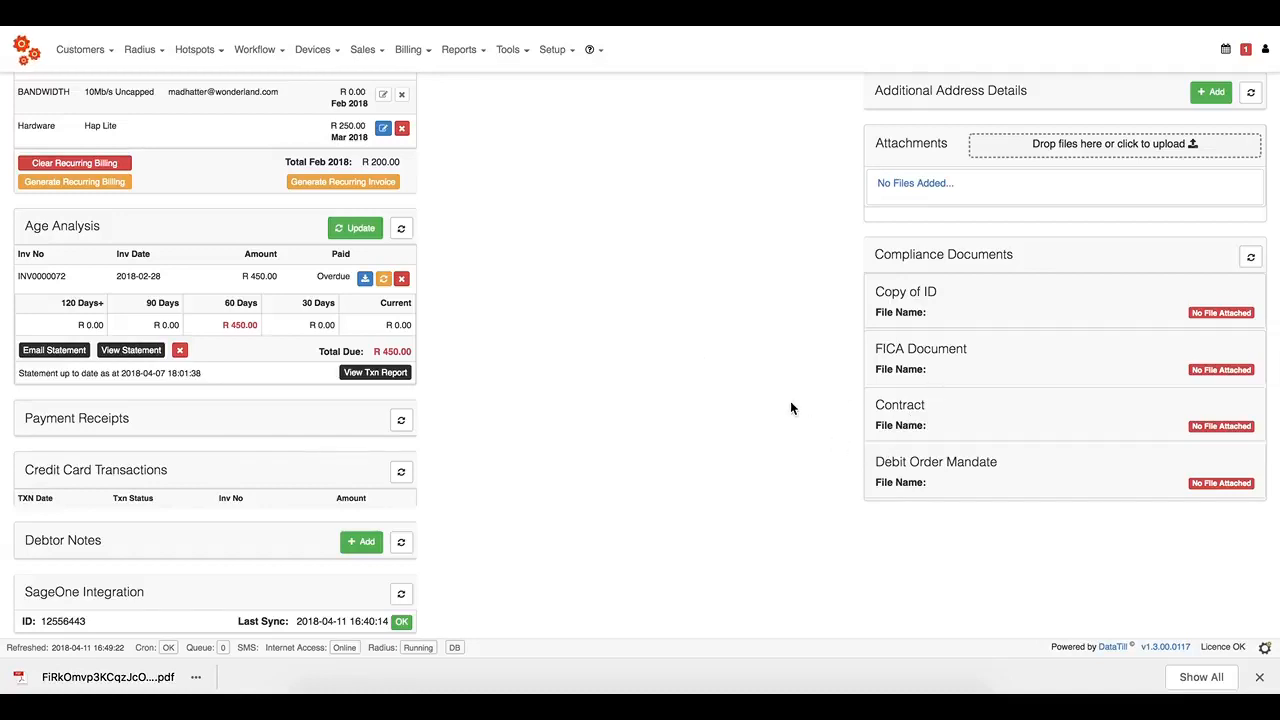
pyautogui.doubleClick(890, 405)
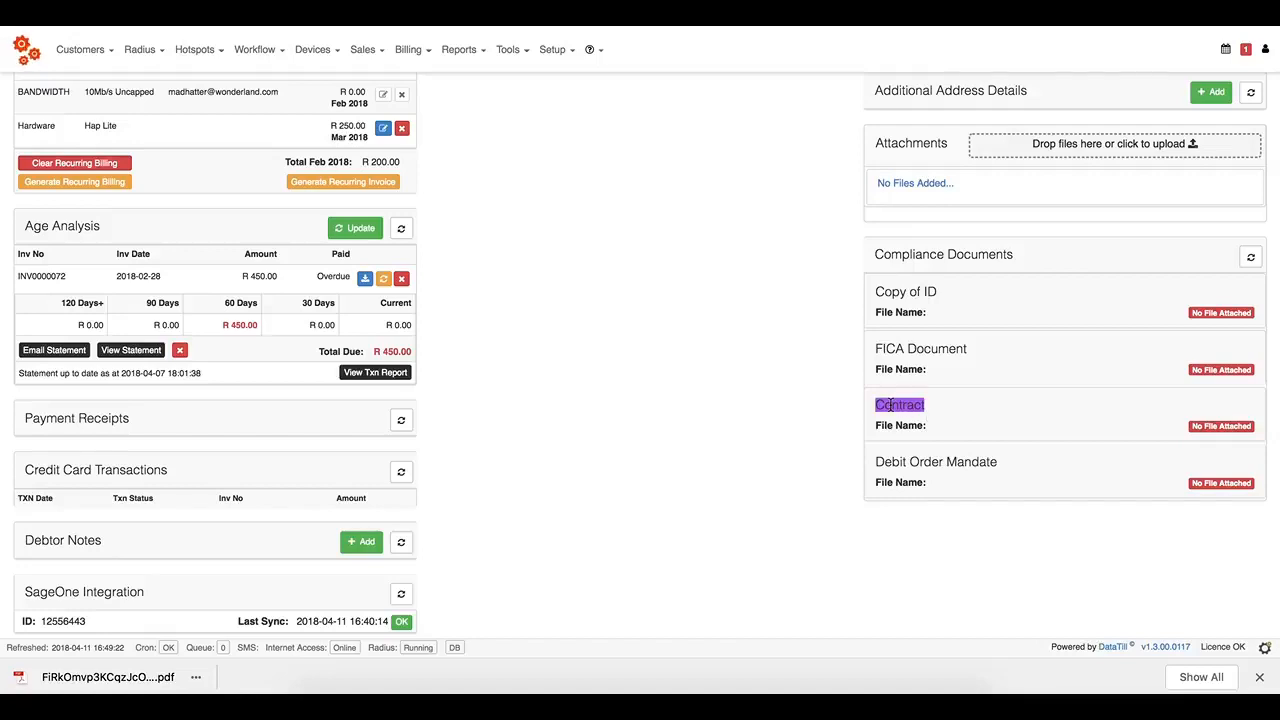
pyautogui.click(910, 456)
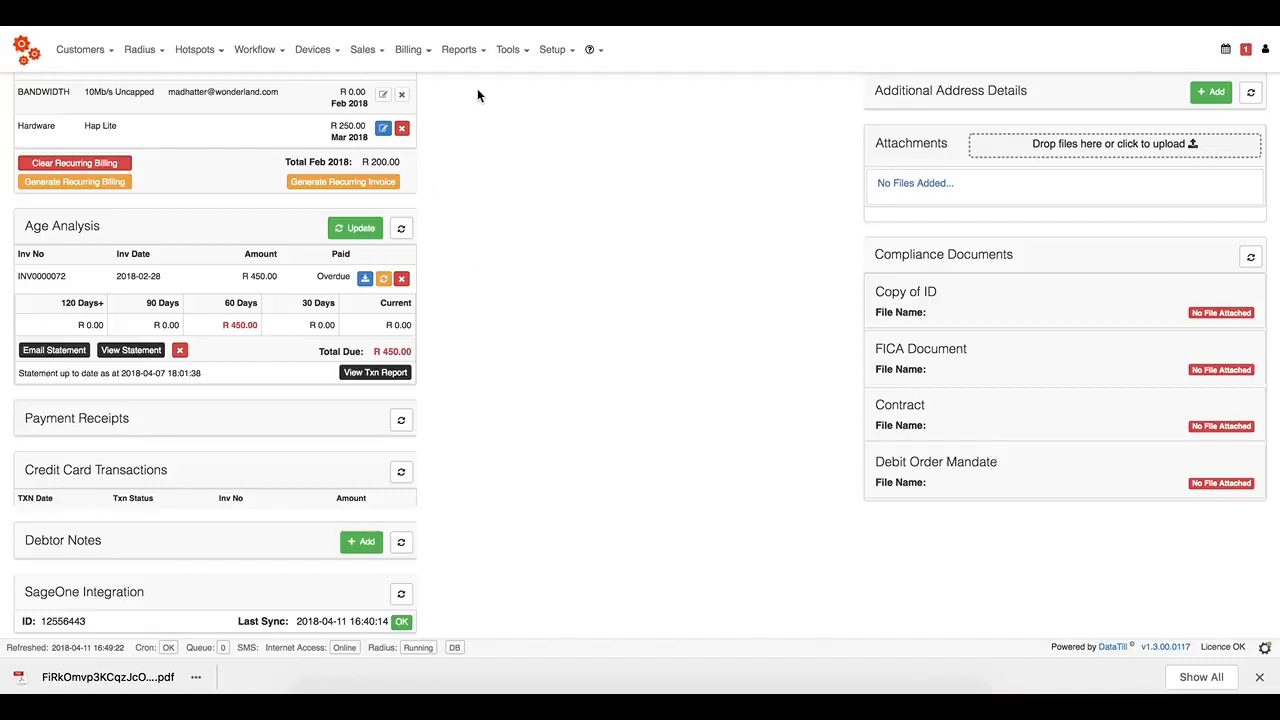
pyautogui.click(509, 58)
pyautogui.click(547, 57)
# In a new tab, load the DataTill test site and open Setup's Admin Users list.
pyautogui.hotkey('ctrl', 't')
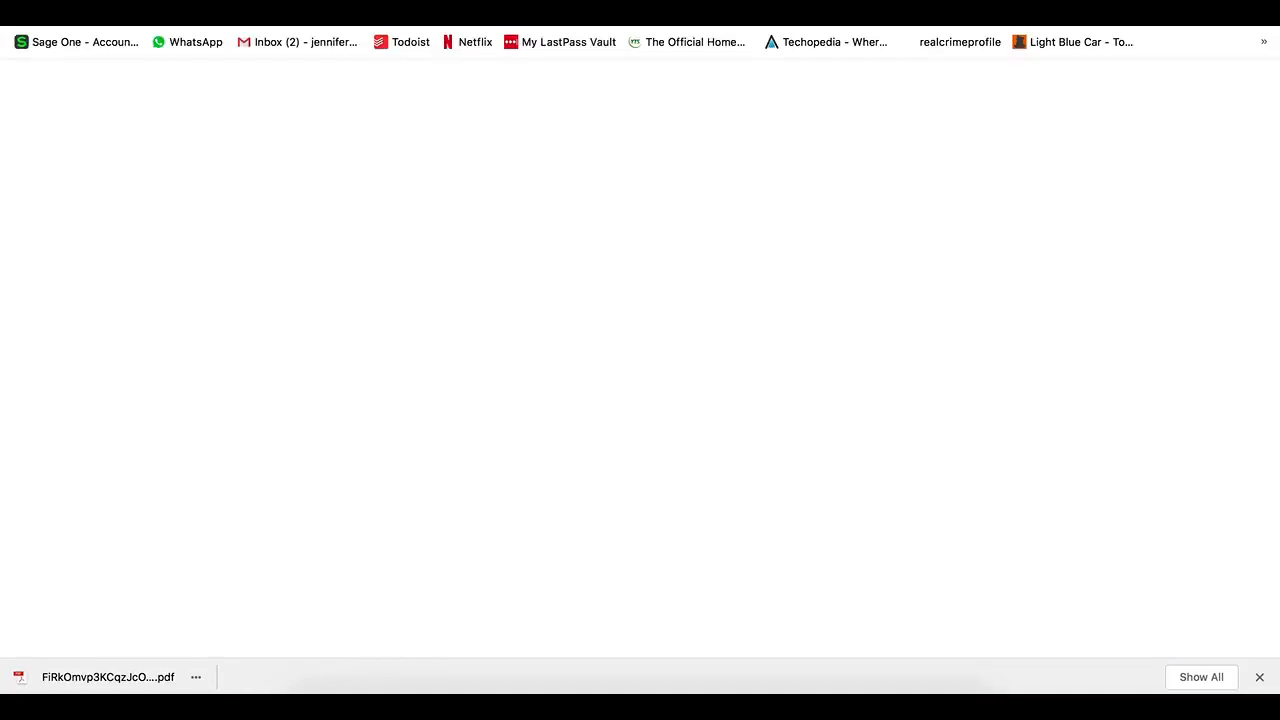
pyautogui.write('tes')
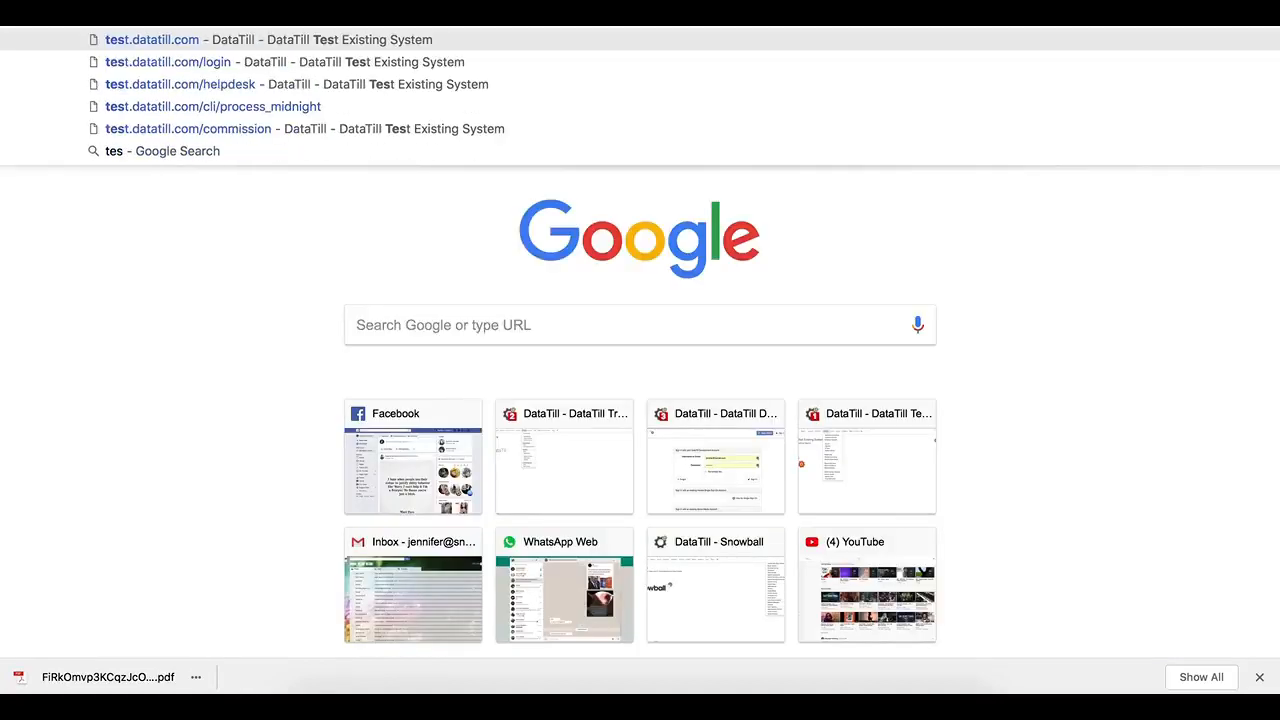
pyautogui.press('Return')
pyautogui.click(452, 57)
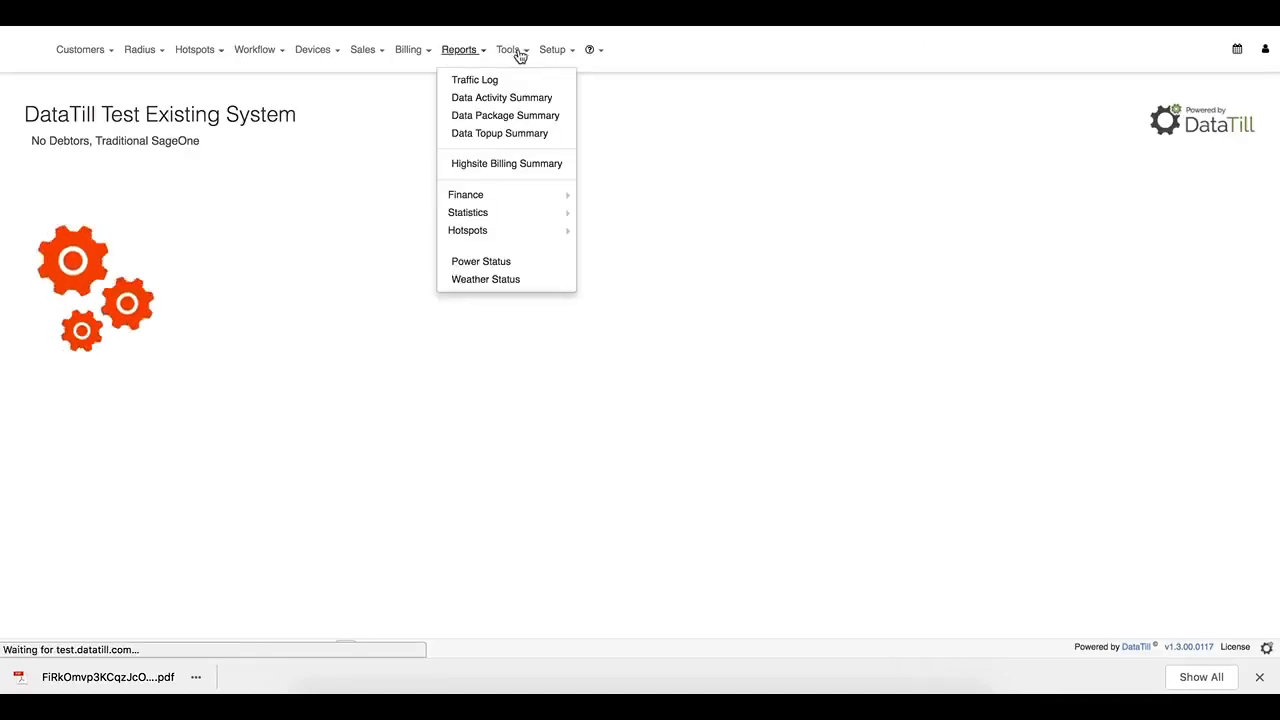
pyautogui.moveTo(547, 52)
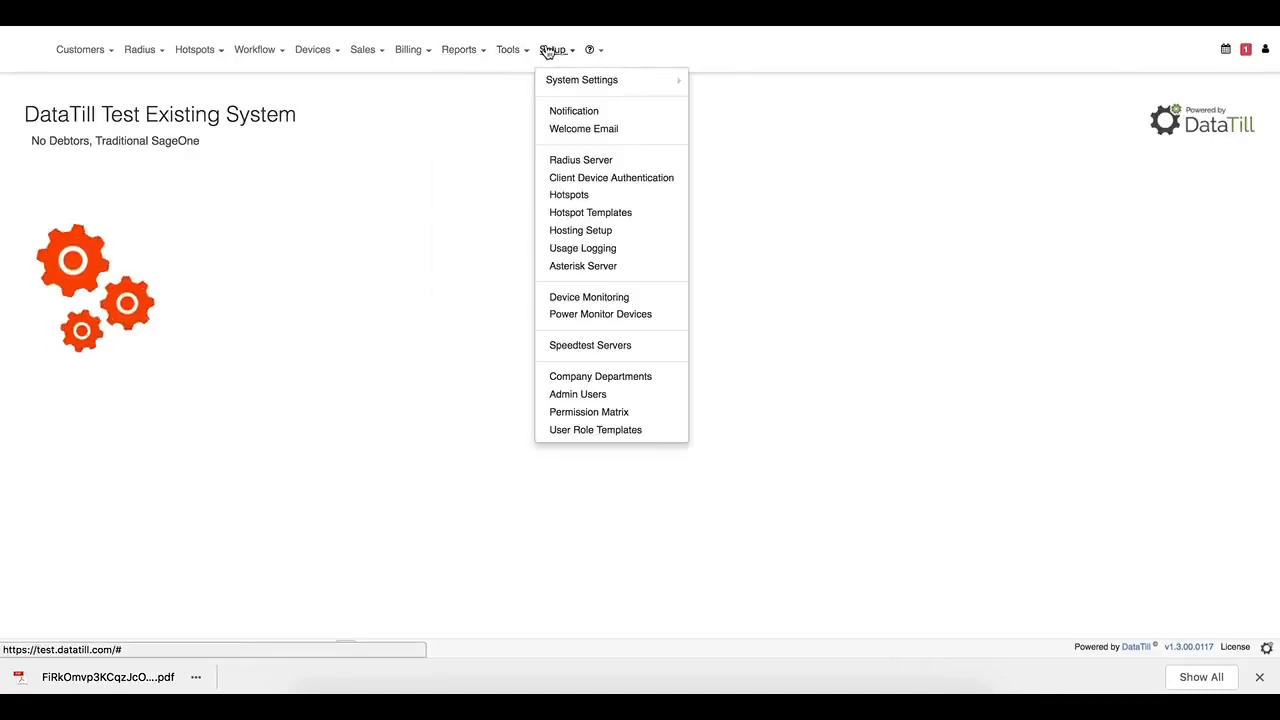
pyautogui.click(624, 396)
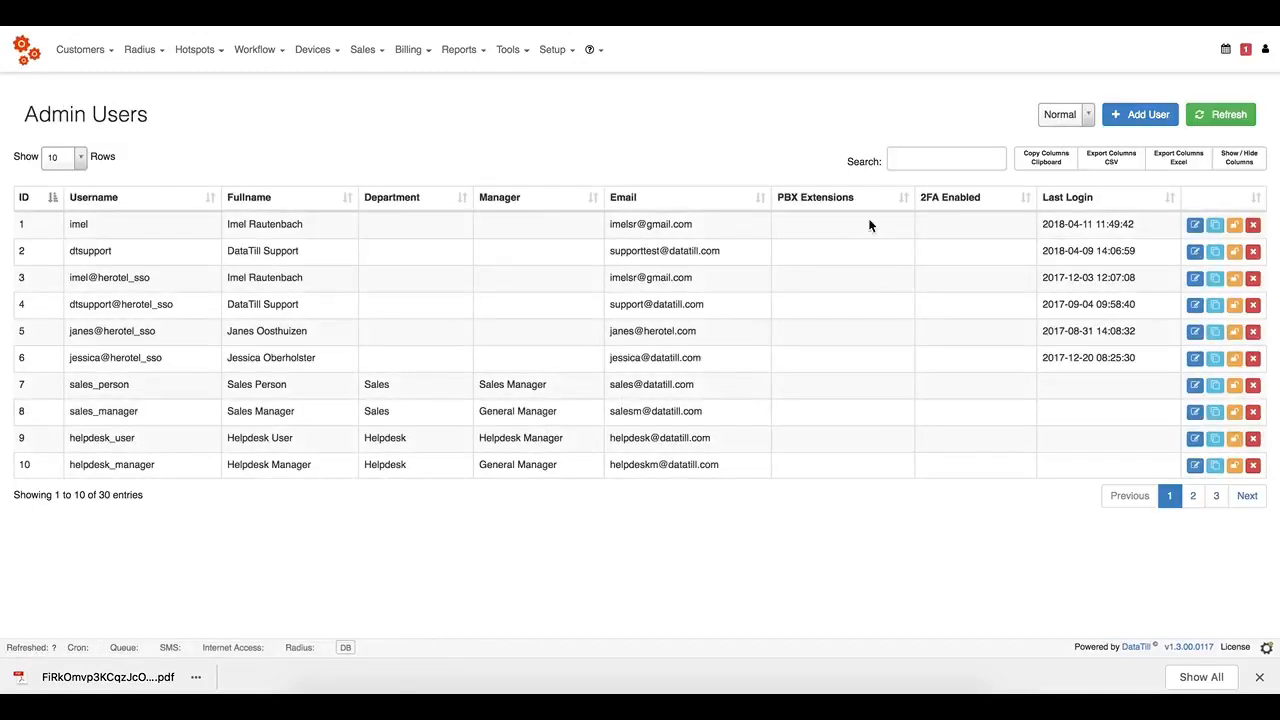
# Search for the admin user, edit their account and show its Permissions.
pyautogui.click(958, 151)
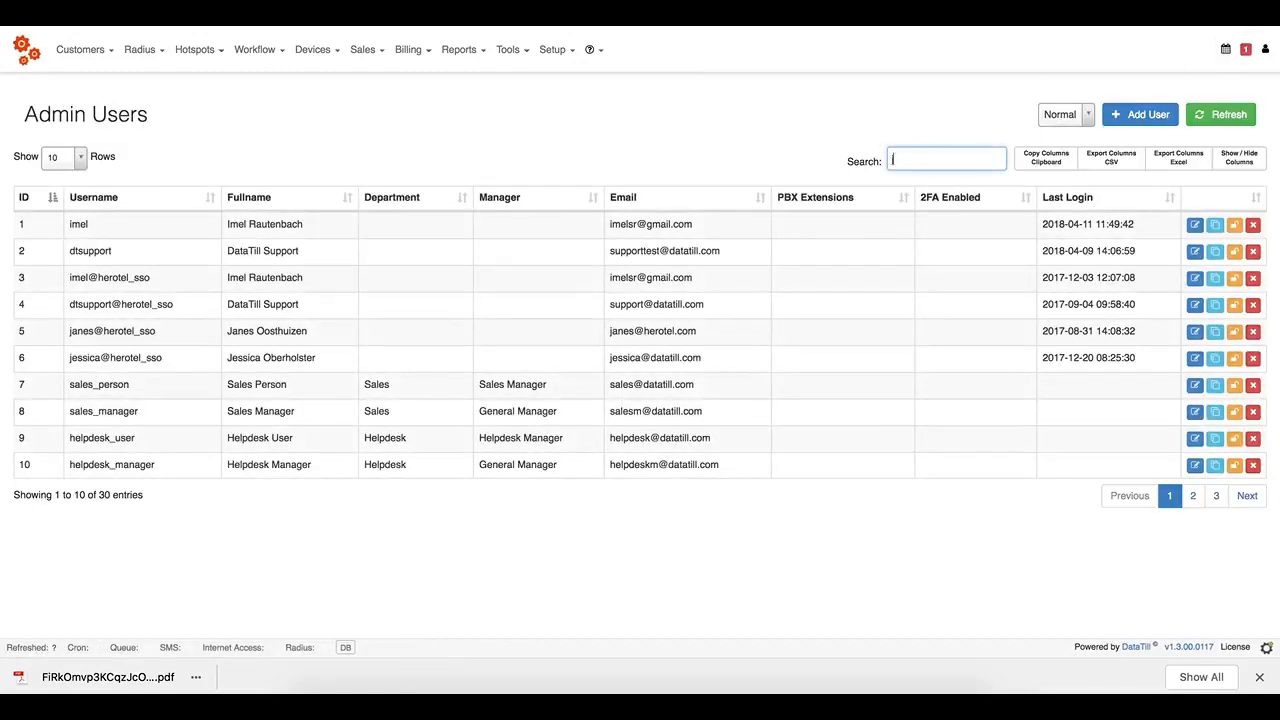
pyautogui.write('jen')
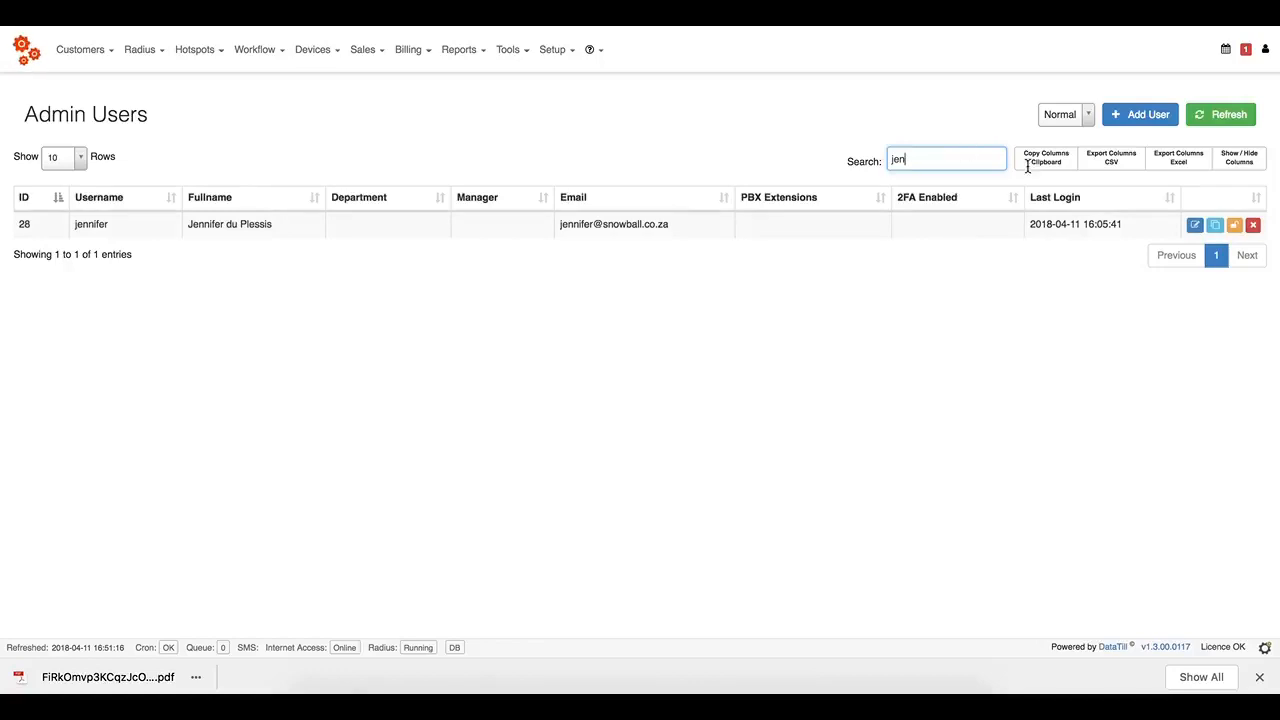
pyautogui.click(1195, 225)
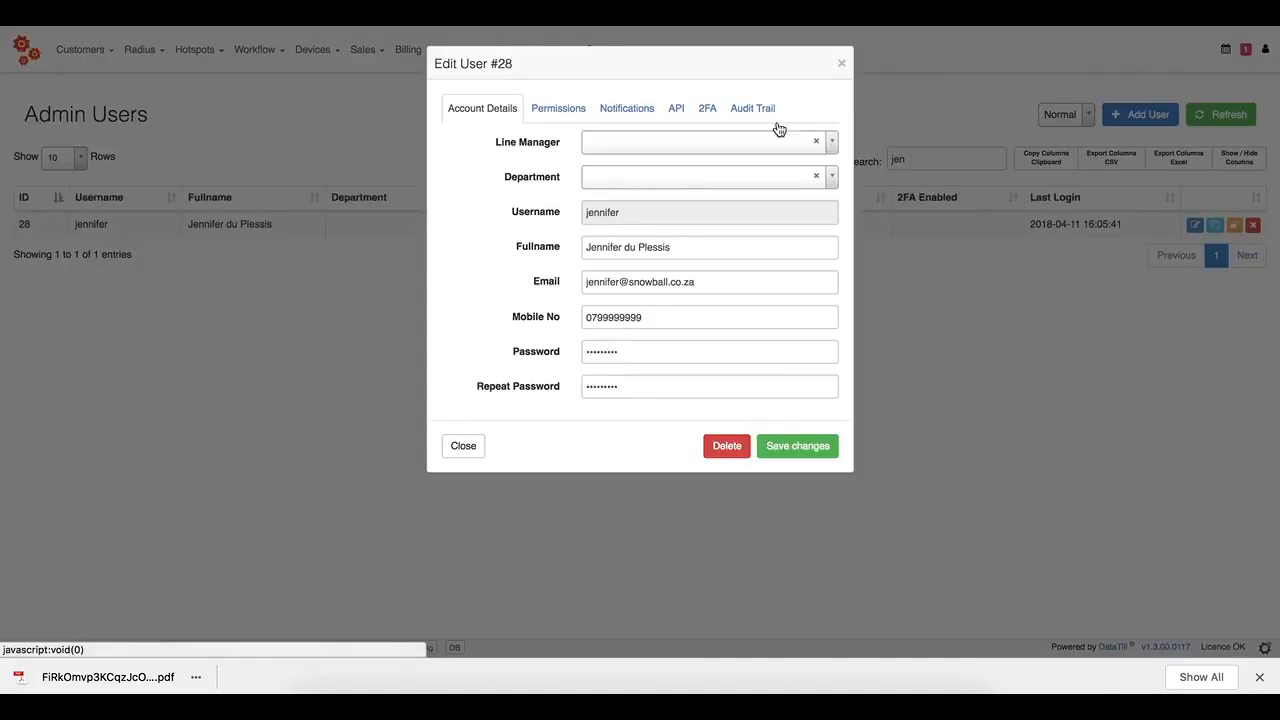
pyautogui.click(577, 110)
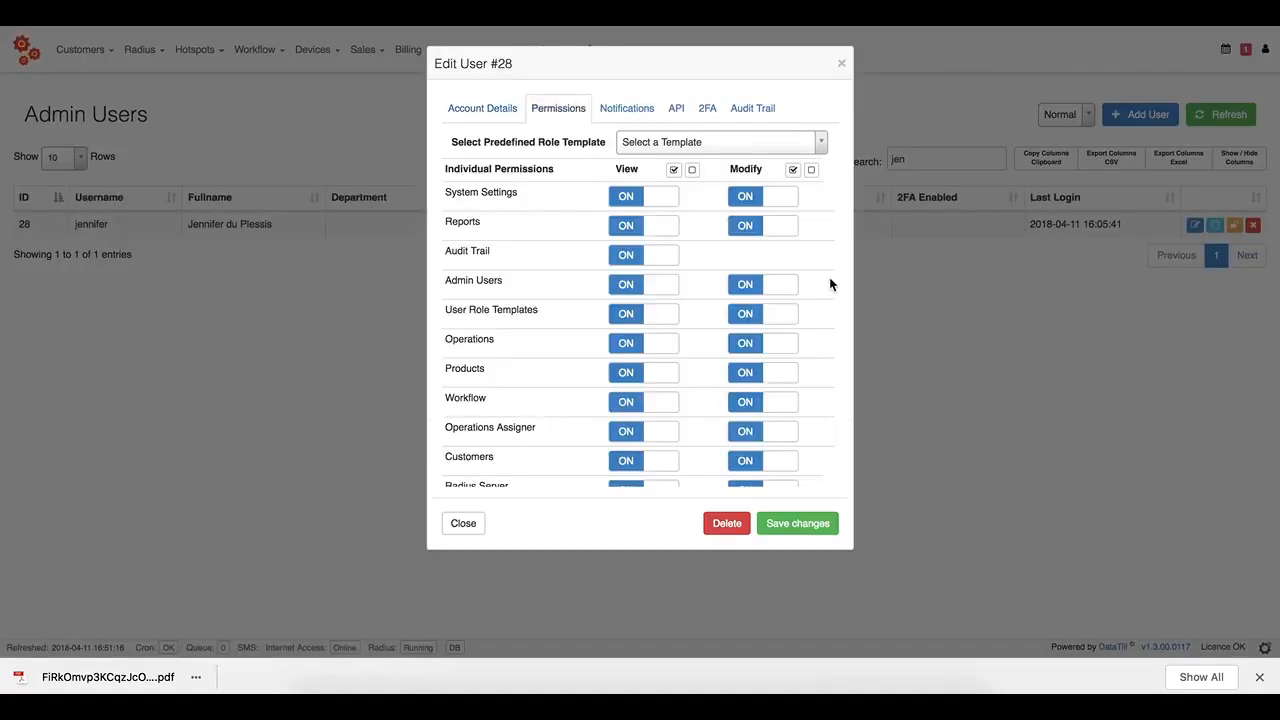
# Switch on Compliance view and modify permissions and save the user's changes.
pyautogui.scroll(-5, 824, 284)
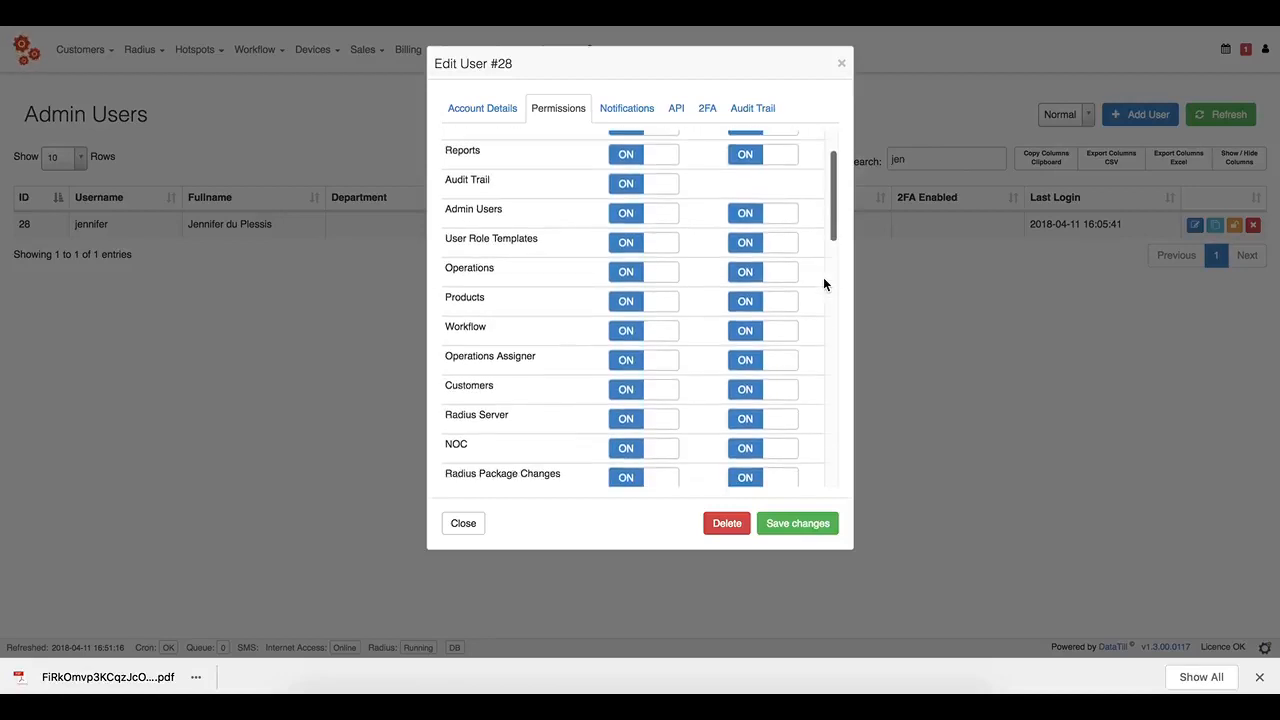
pyautogui.scroll(-6, 824, 284)
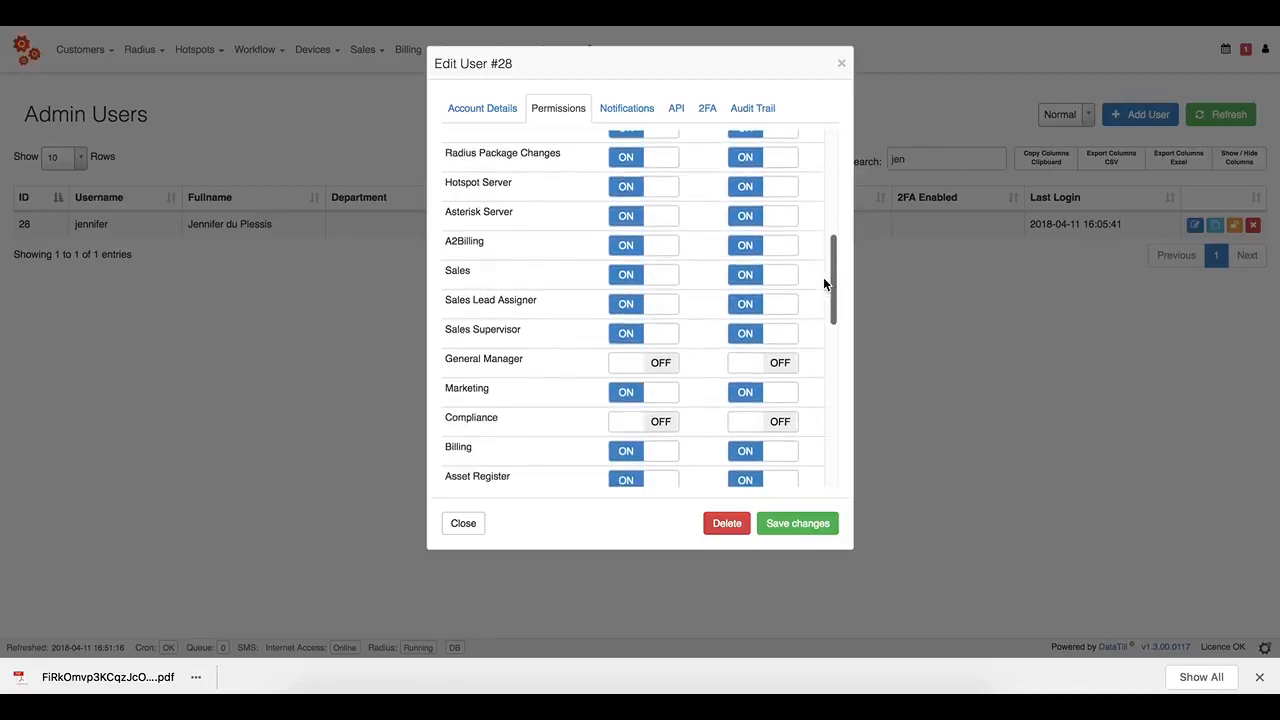
pyautogui.click(645, 360)
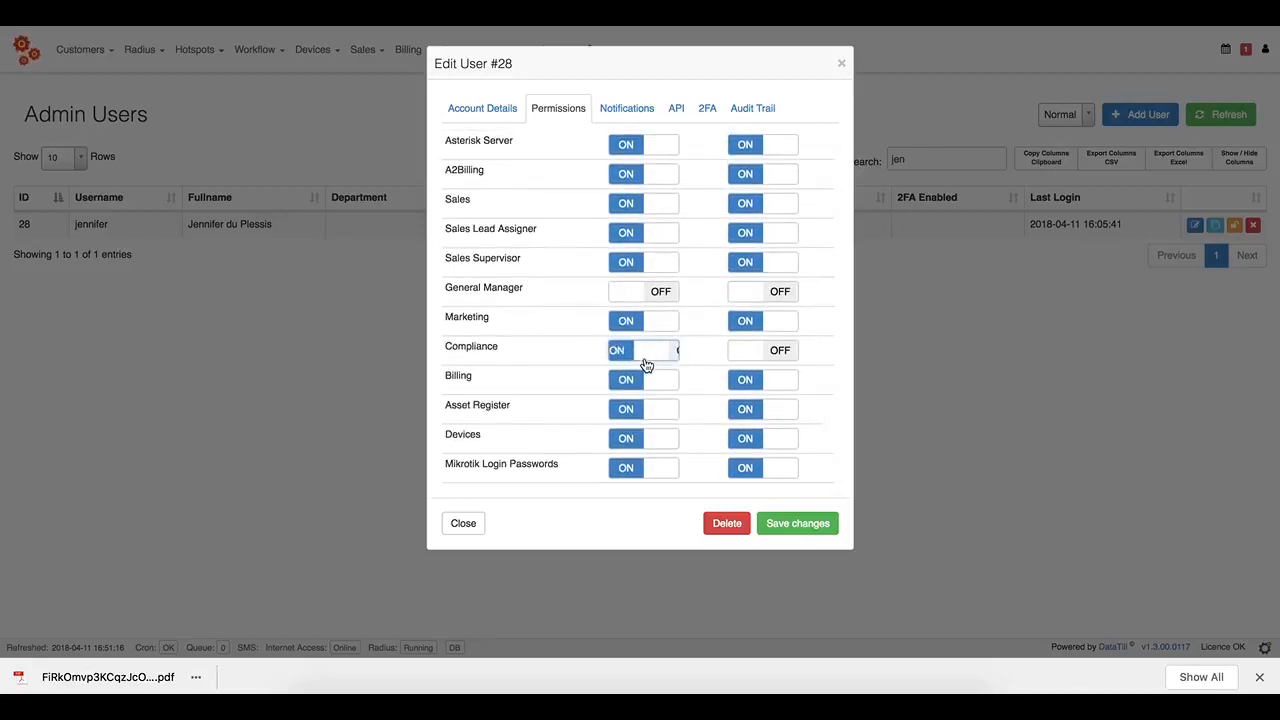
pyautogui.click(782, 370)
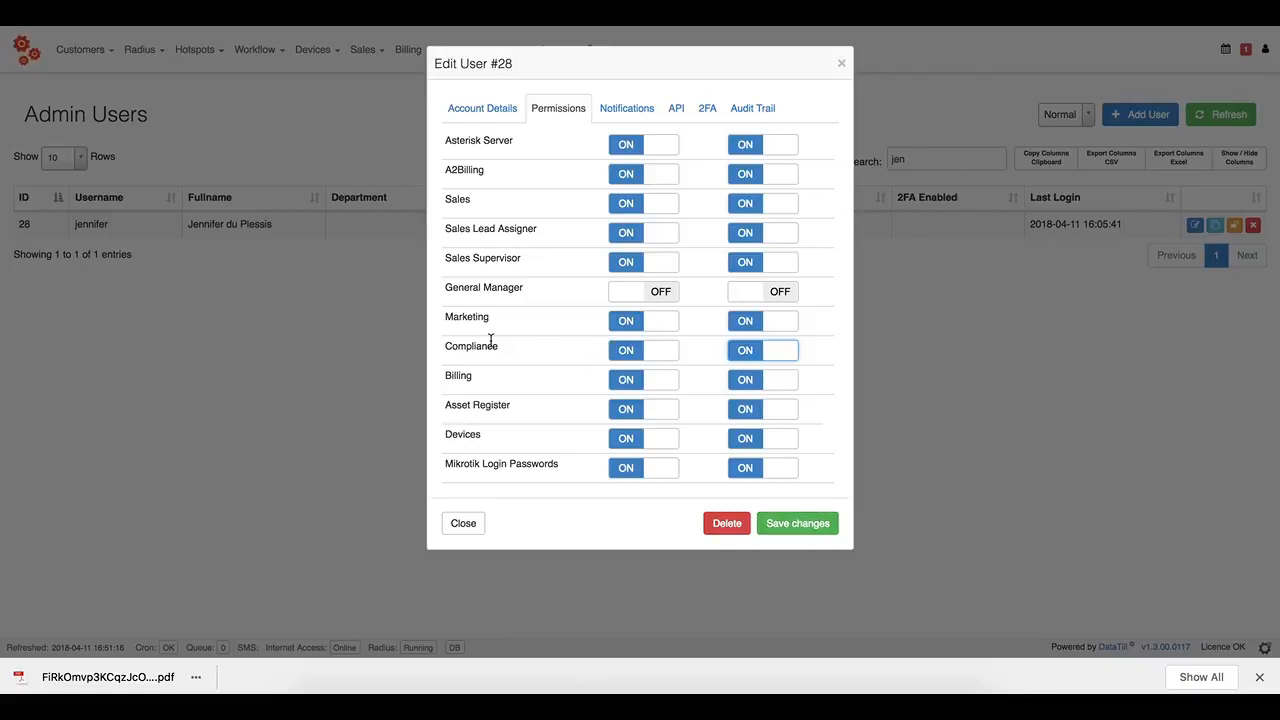
pyautogui.doubleClick(461, 345)
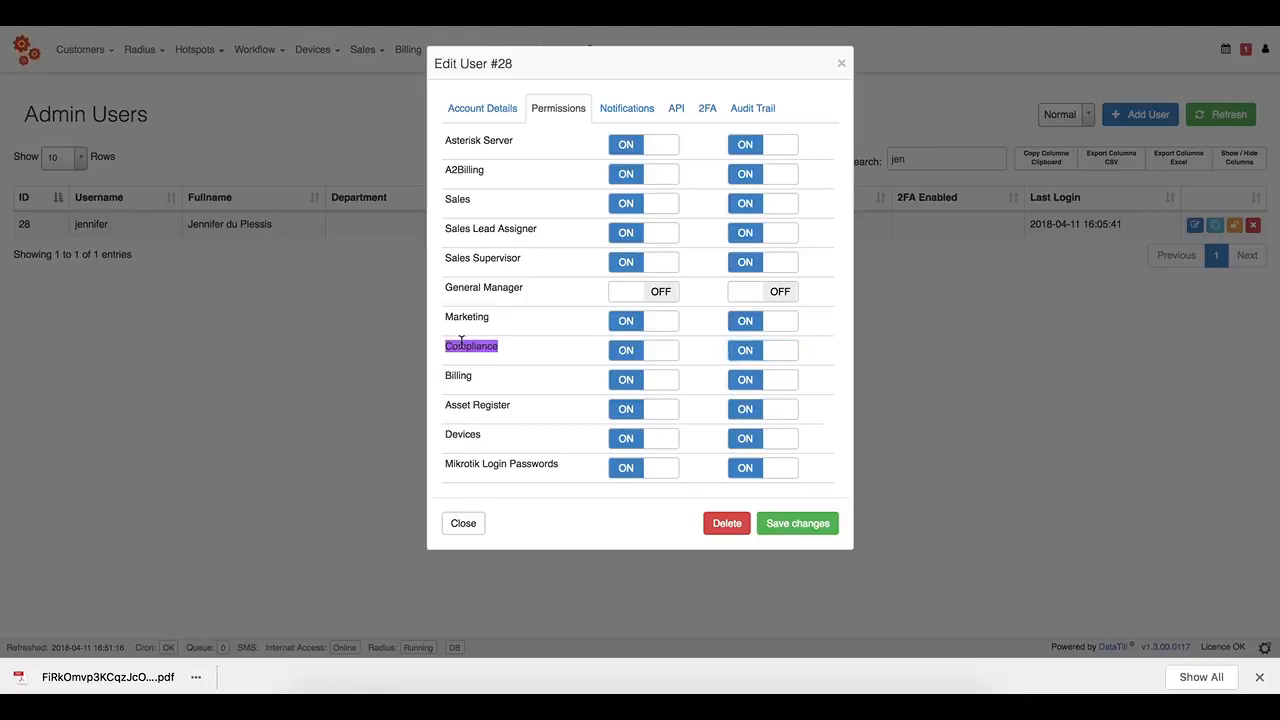
pyautogui.click(808, 522)
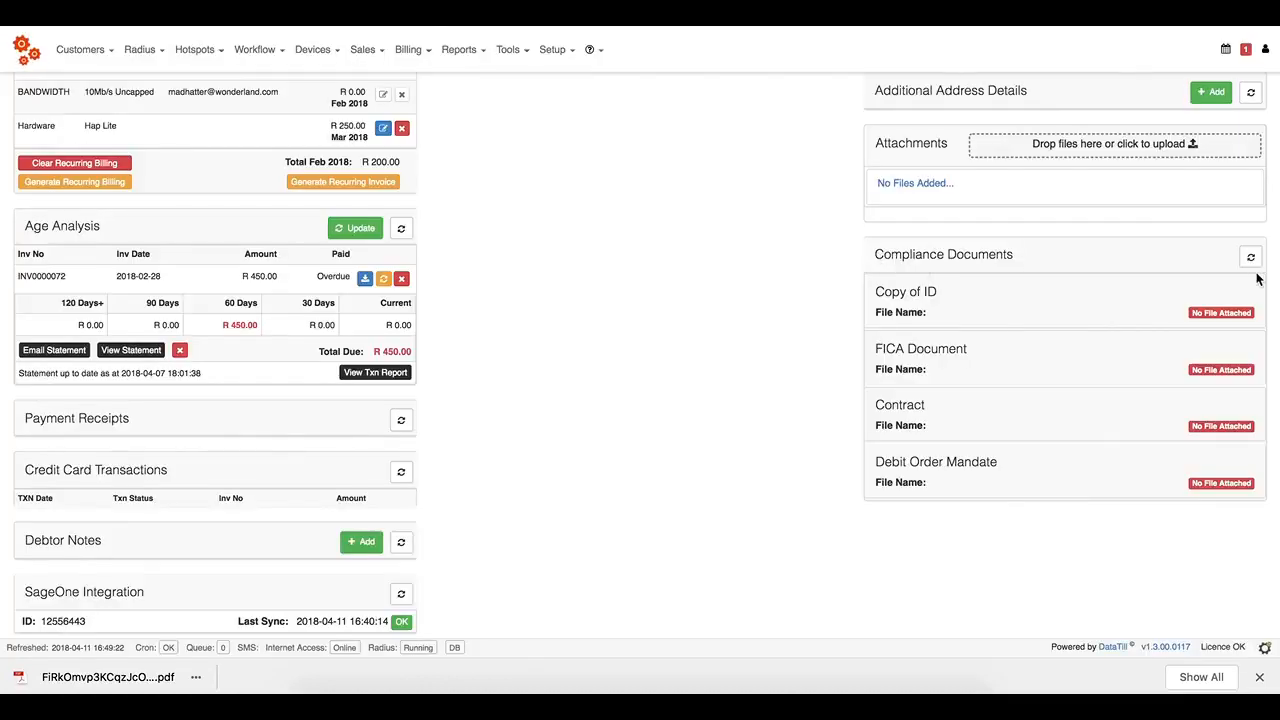
# Refresh the Compliance Documents panel and reveal the downloaded contract PDF in Finder.
pyautogui.click(1251, 259)
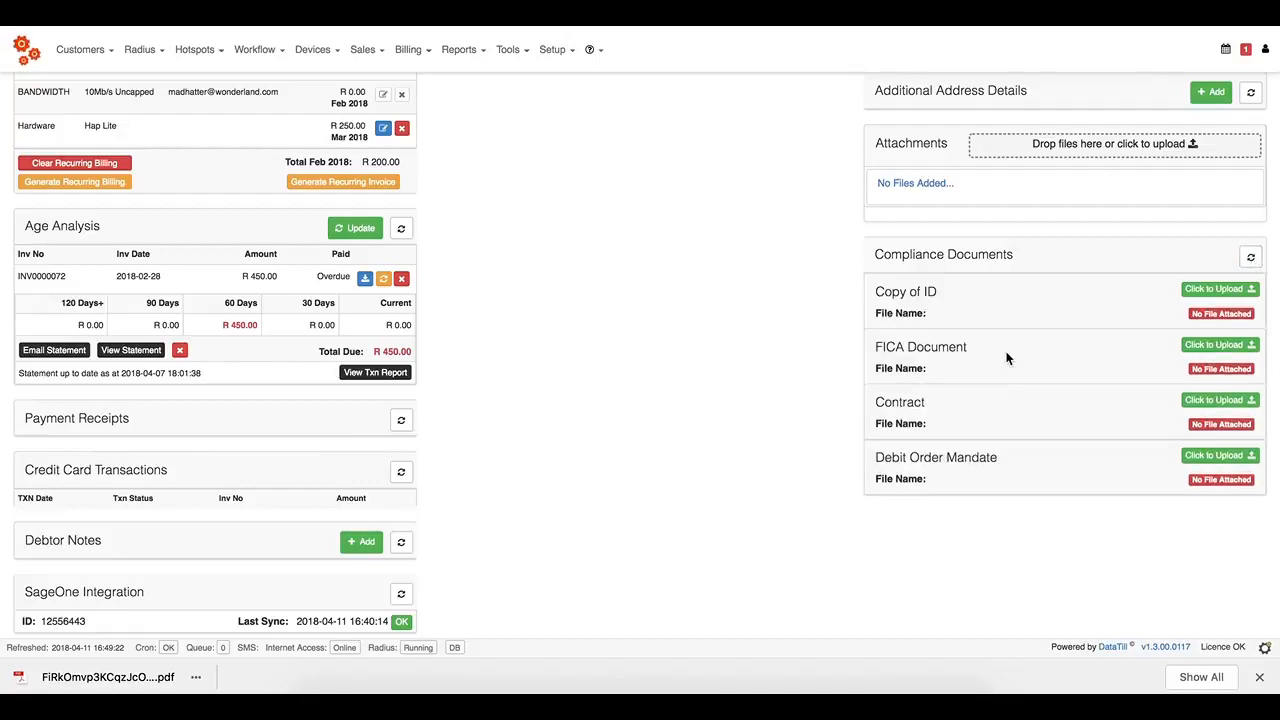
pyautogui.click(196, 677)
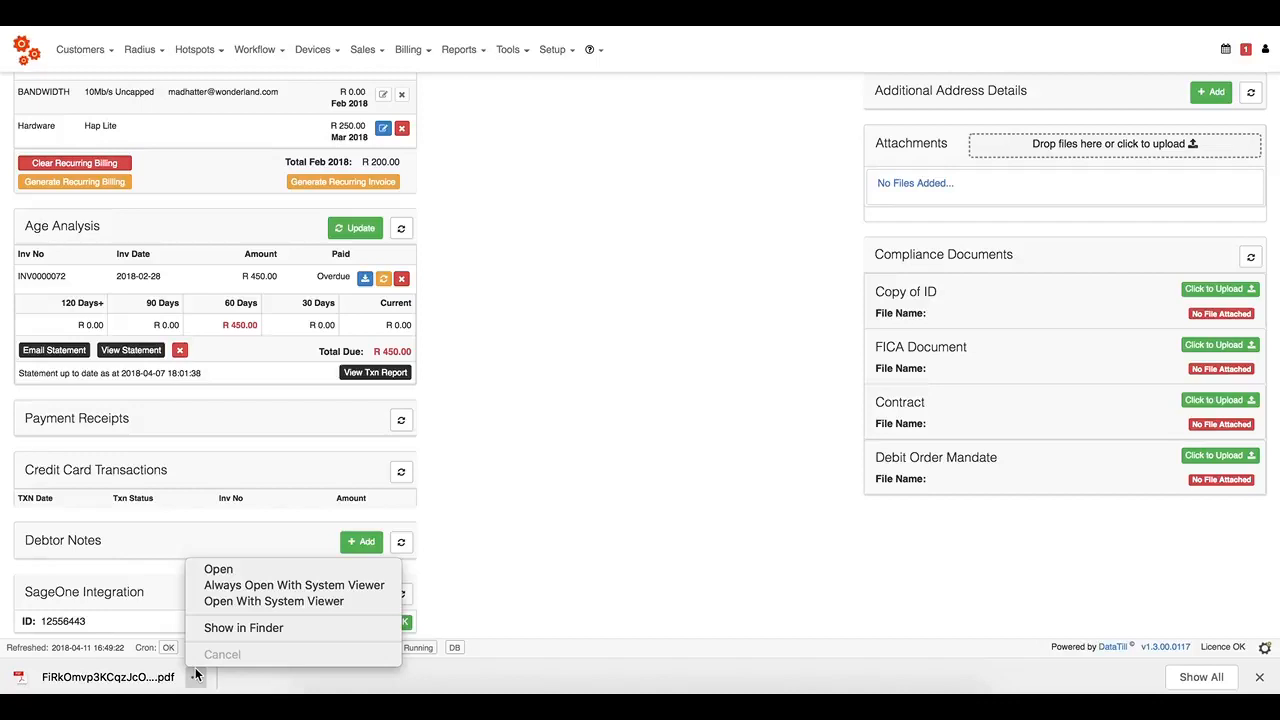
pyautogui.click(232, 629)
# Upload the contract PDF to the Contract entry and view it to confirm.
pyautogui.click(1220, 400)
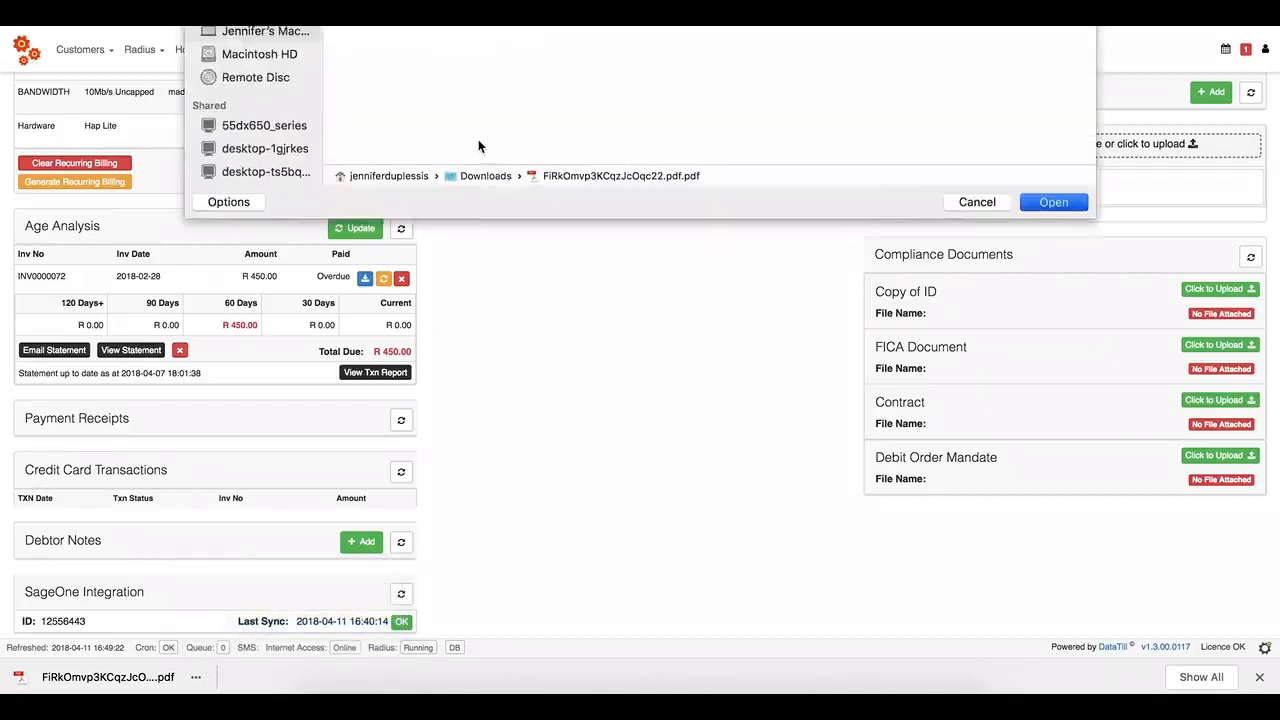
pyautogui.doubleClick(480, 143)
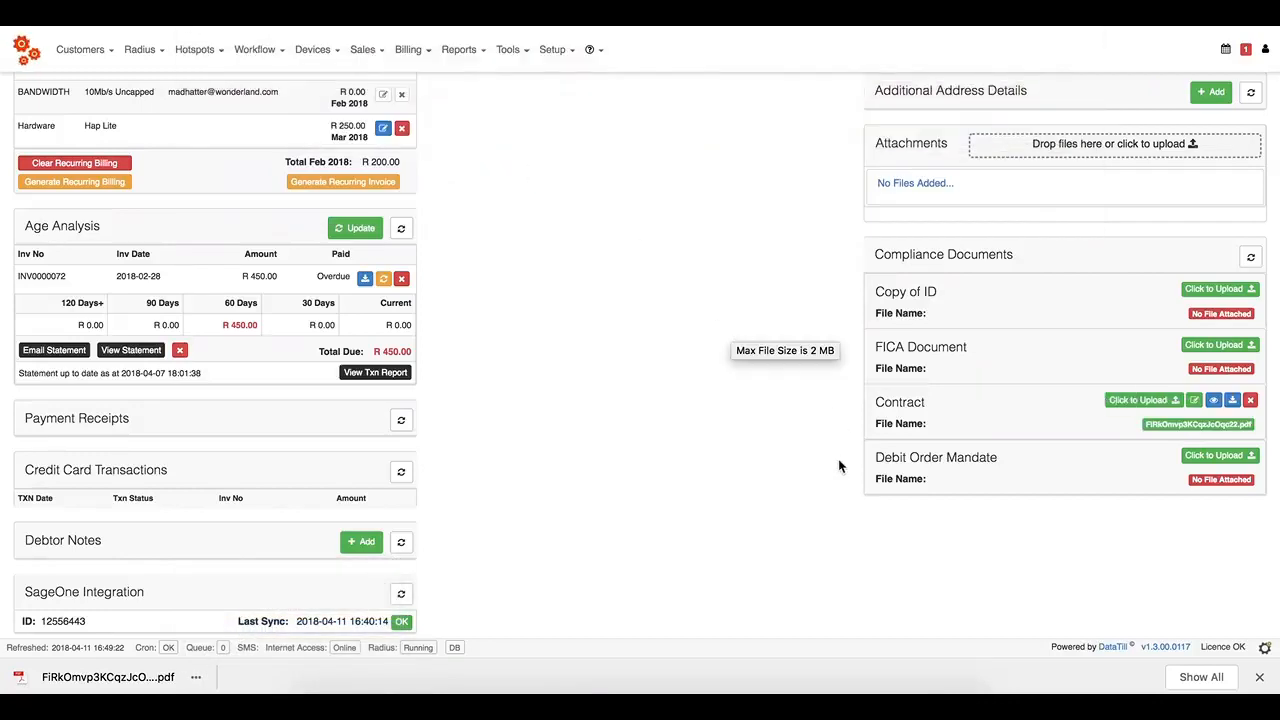
pyautogui.click(1215, 401)
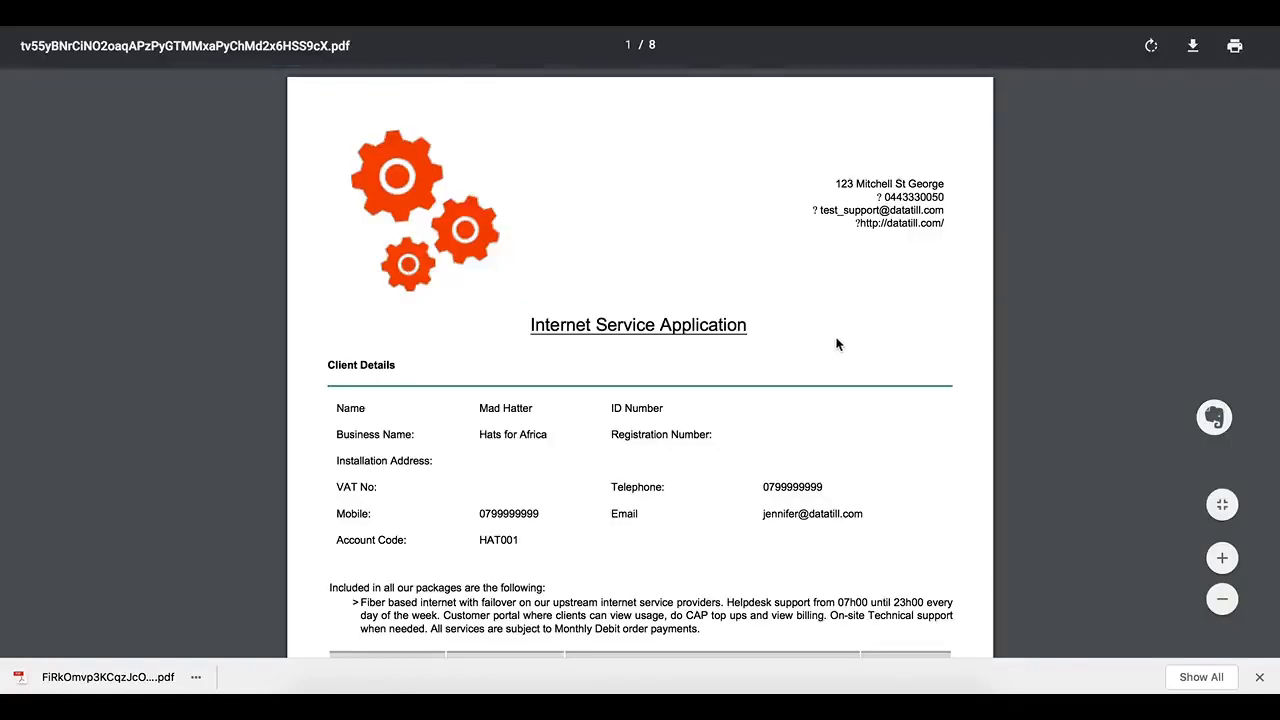
pyautogui.press('super+w')
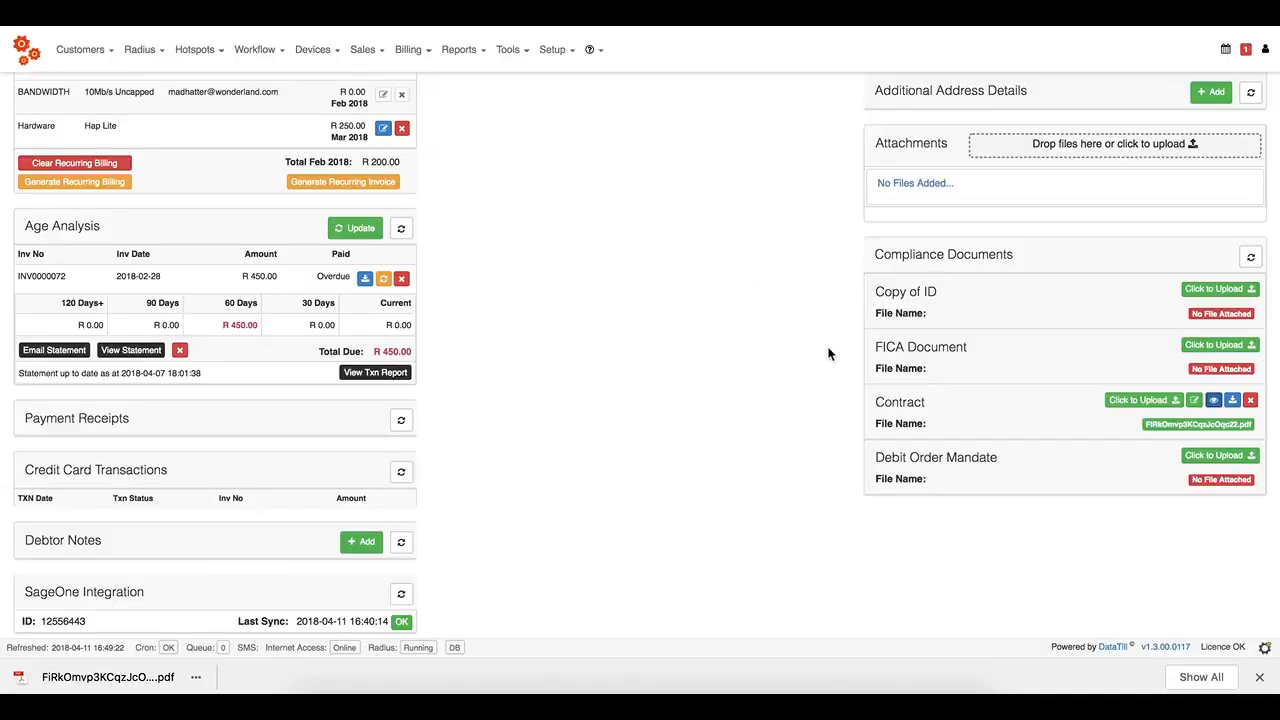